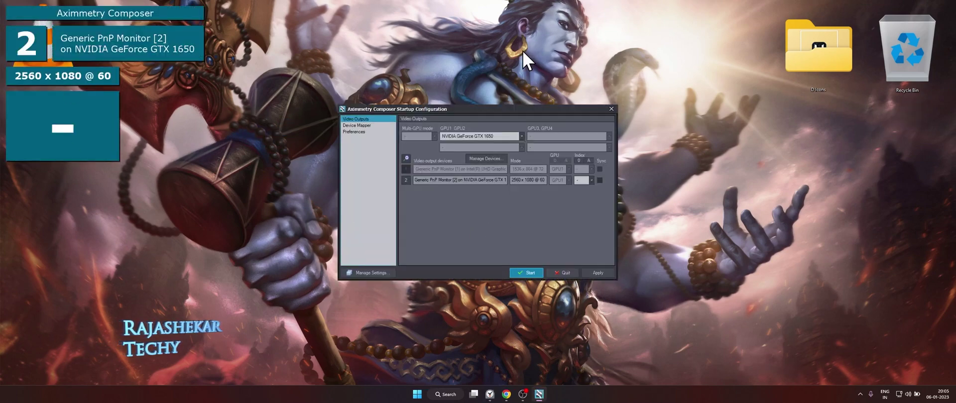
- Start Aximmetry Composer from its startup configuration
{"action": "left_click", "coordinate": [527, 273]}
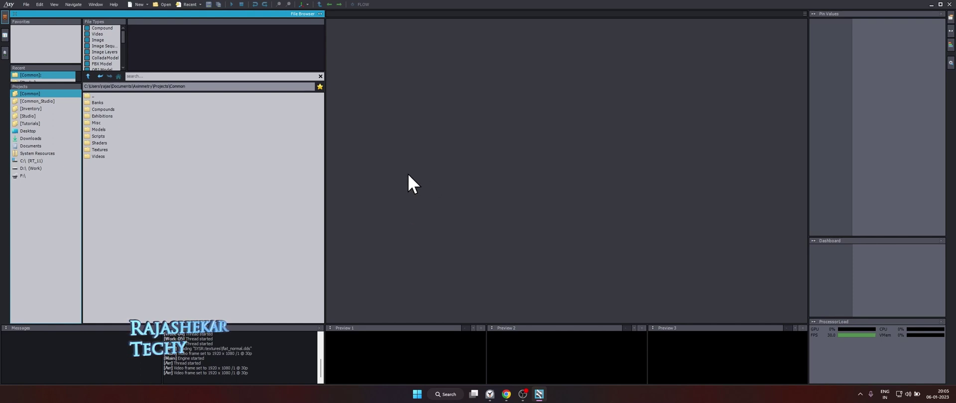
{"action": "left_click", "coordinate": [24, 5]}
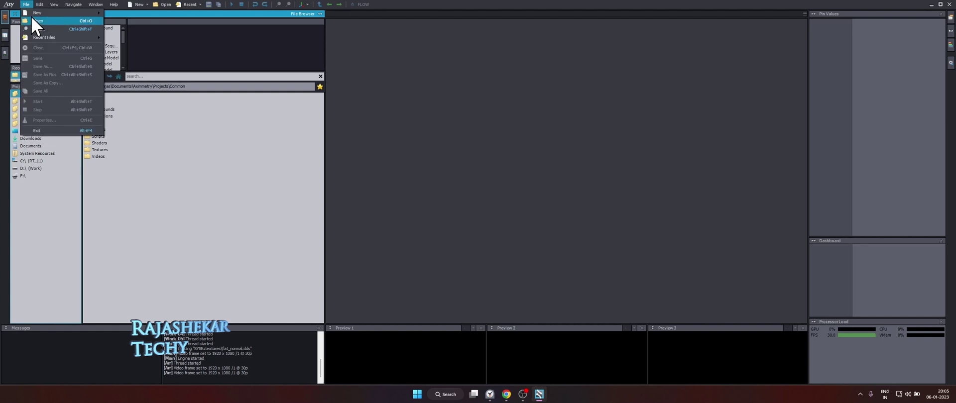
{"action": "mouse_move", "coordinate": [32, 13]}
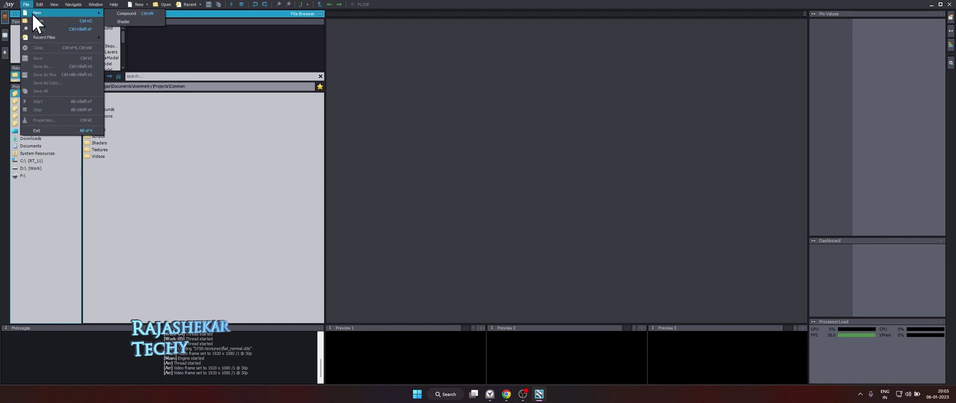
{"action": "left_click", "coordinate": [414, 127]}
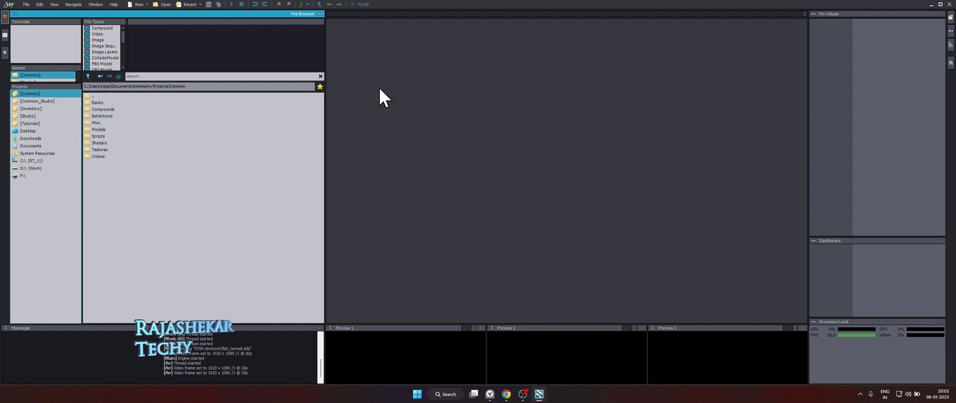
- Open the compound News Room - VirtualCam_3-Cam_Rec.xcomp from the News Room folder of the Studio project
{"action": "left_click", "coordinate": [38, 101]}
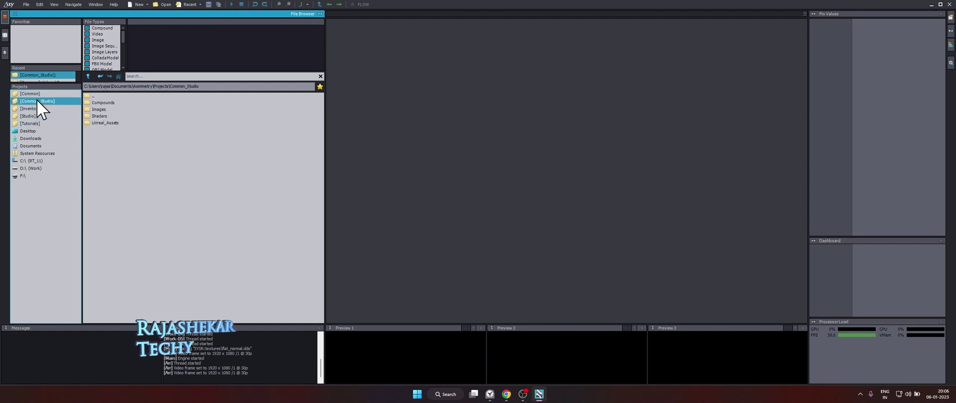
{"action": "left_click", "coordinate": [38, 94]}
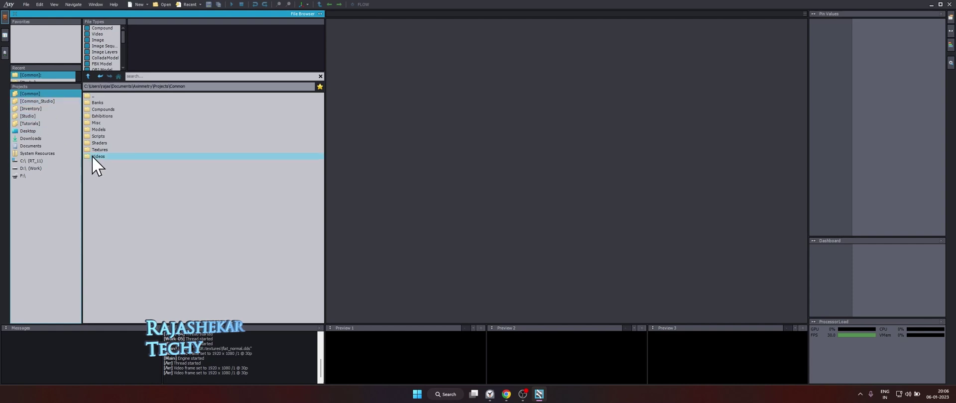
{"action": "left_click", "coordinate": [36, 117]}
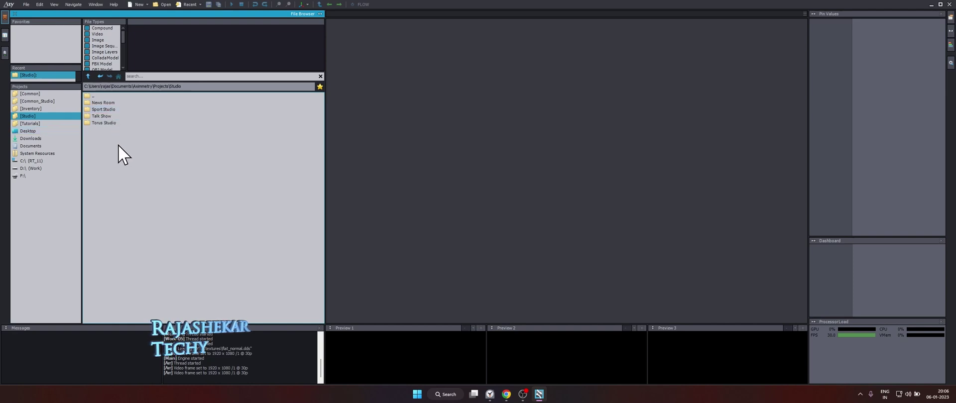
{"action": "double_click", "coordinate": [112, 104]}
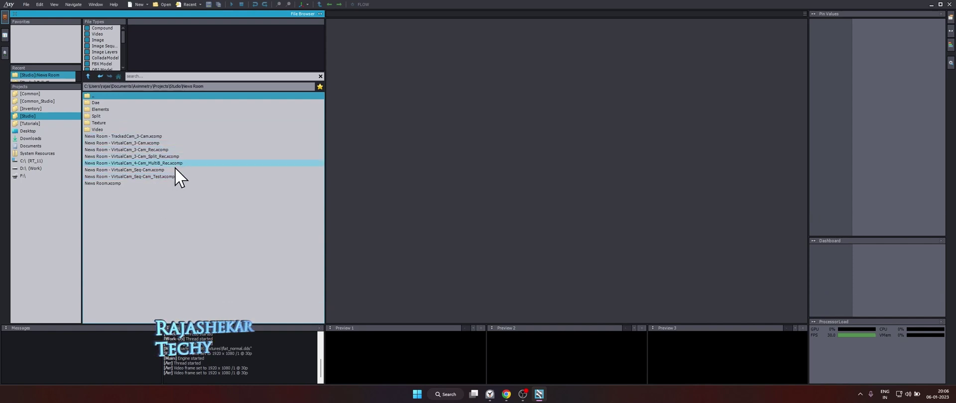
{"action": "left_click", "coordinate": [99, 150]}
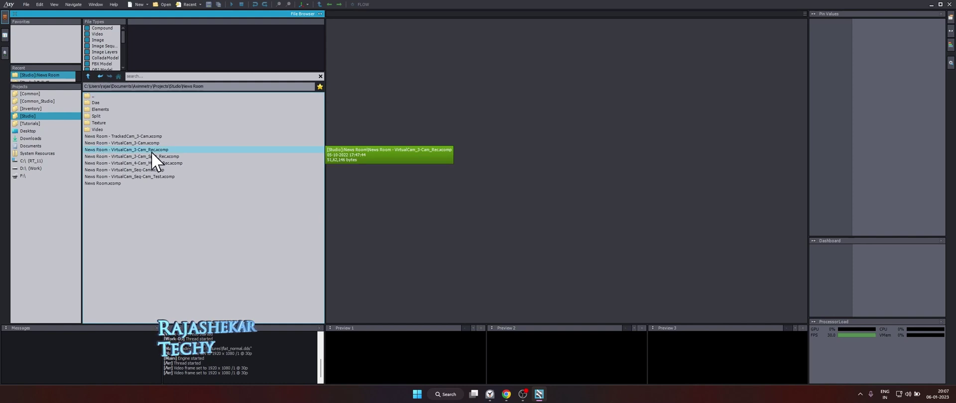
{"action": "left_click", "coordinate": [168, 151]}
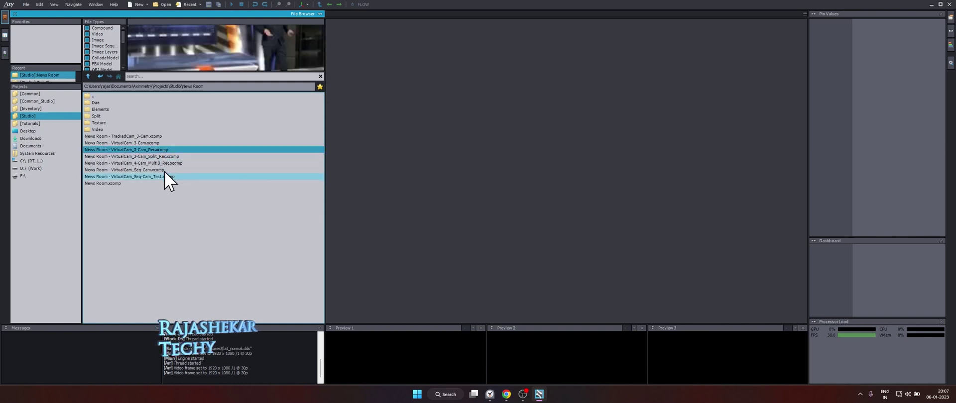
{"action": "double_click", "coordinate": [141, 149]}
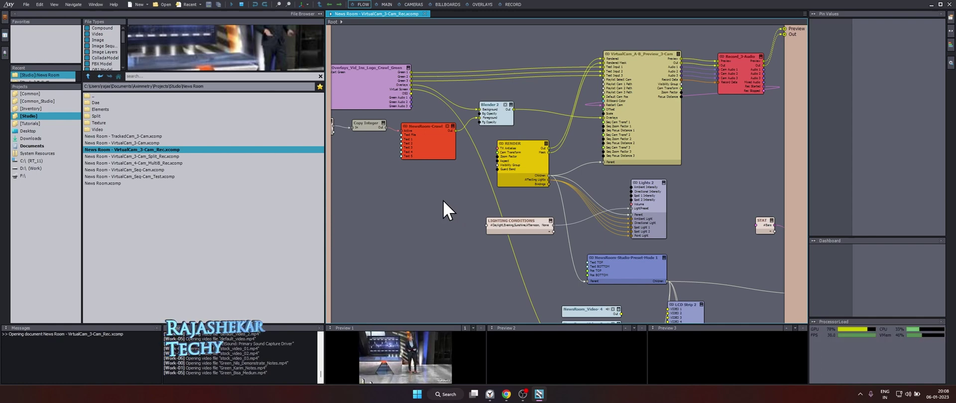
- Dock Preview 1 in the larger area below the file browser and bring the flow graph's main nodes into view
{"action": "scroll", "coordinate": [443, 200], "scroll_direction": "down", "scroll_amount": 3}
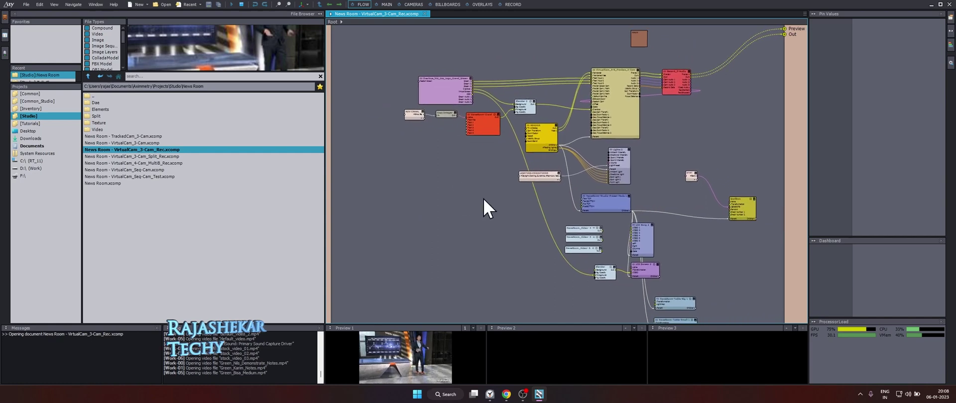
{"action": "left_click_drag", "start_coordinate": [378, 328], "coordinate": [191, 194]}
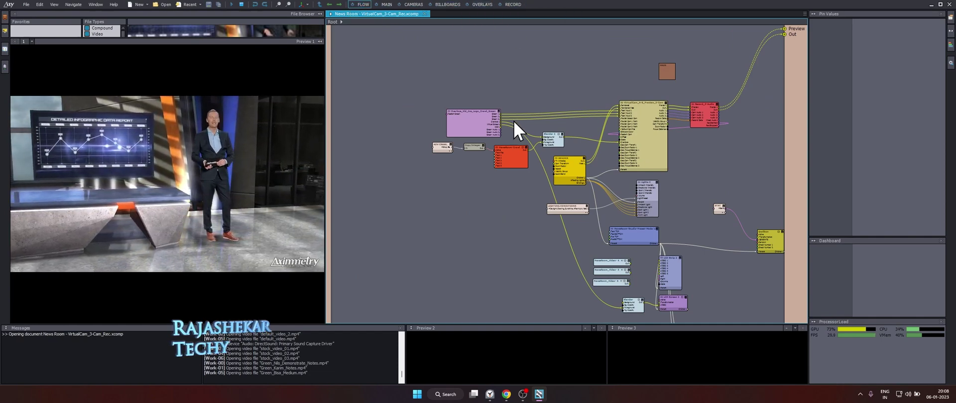
{"action": "scroll", "coordinate": [581, 111], "scroll_direction": "up", "scroll_amount": 1}
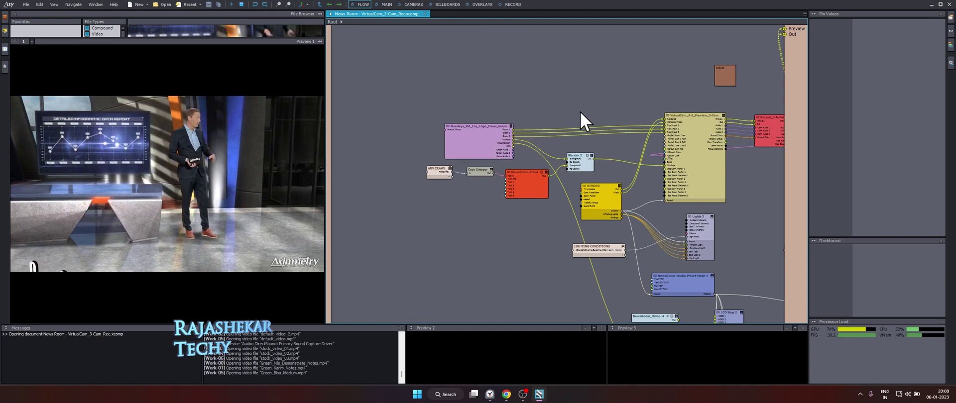
{"action": "middle_click_drag", "start_coordinate": [588, 135], "coordinate": [525, 109]}
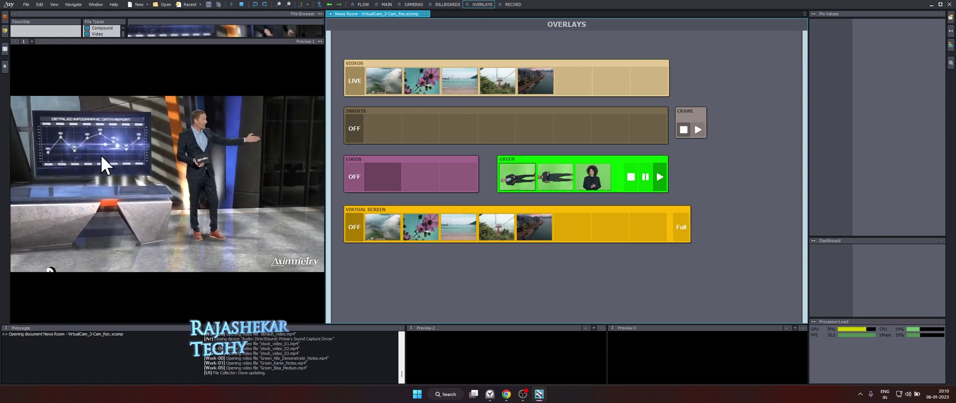
- On the Billboards board, turn off the test source of Input 1 and set its input device to DirectShow: USB Video
{"action": "left_click", "coordinate": [511, 4]}
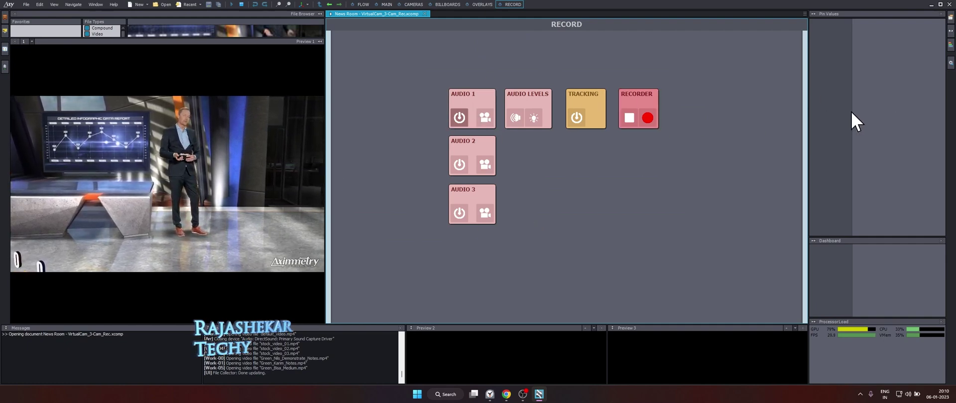
{"action": "left_click", "coordinate": [361, 4]}
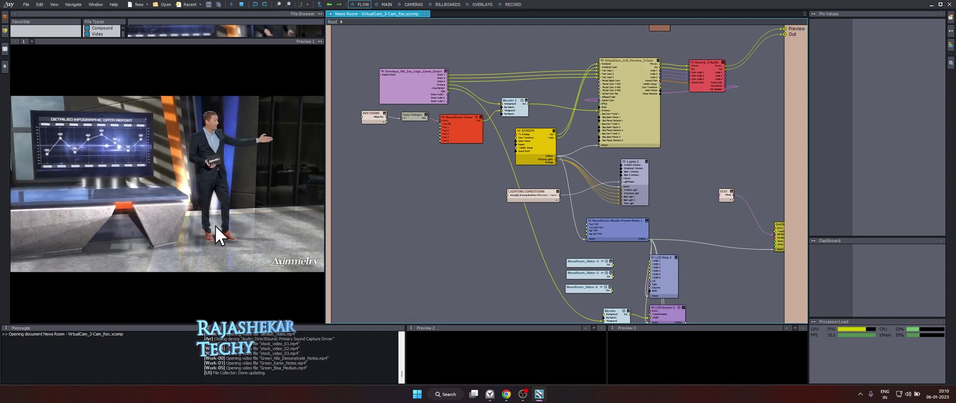
{"action": "left_click", "coordinate": [448, 5]}
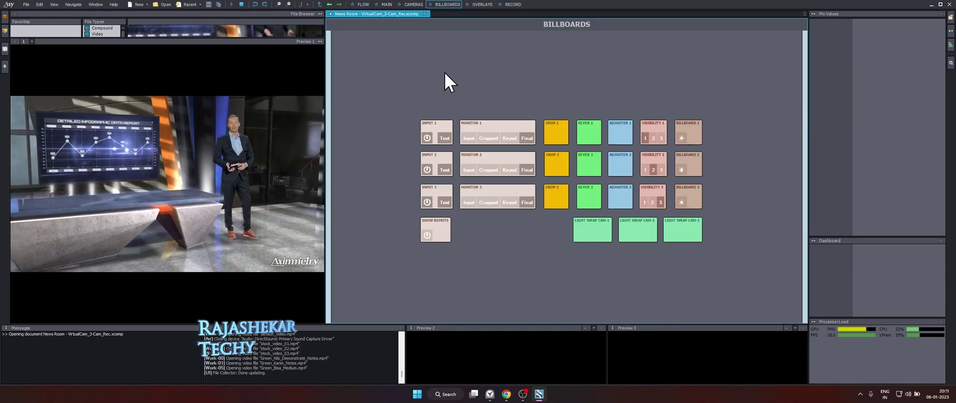
{"action": "scroll", "coordinate": [419, 81], "scroll_direction": "up", "scroll_amount": 5}
{"action": "right_click_drag", "start_coordinate": [456, 119], "coordinate": [414, 23]}
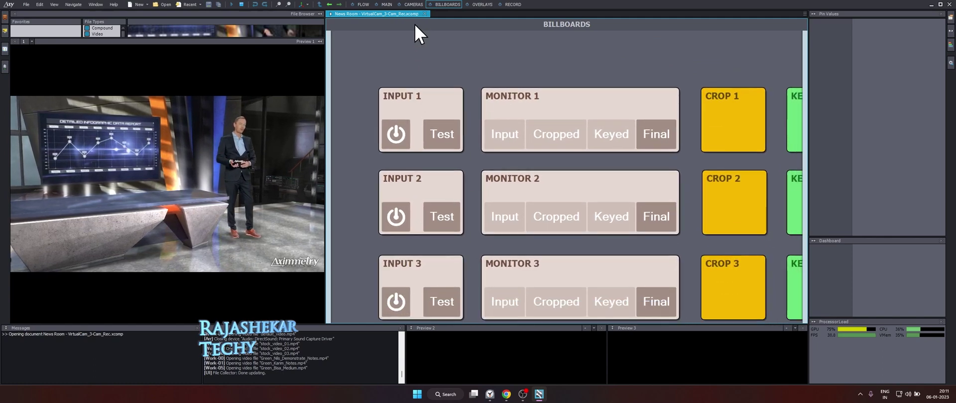
{"action": "left_click", "coordinate": [446, 111]}
{"action": "left_click", "coordinate": [447, 135]}
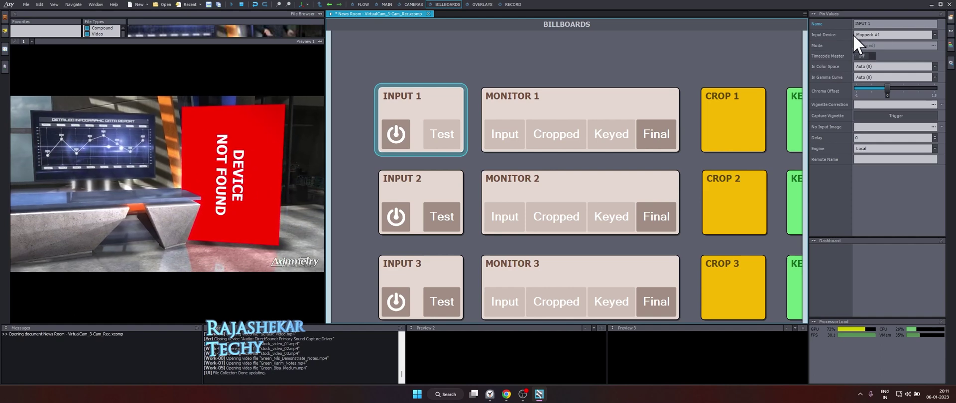
{"action": "left_click", "coordinate": [935, 34]}
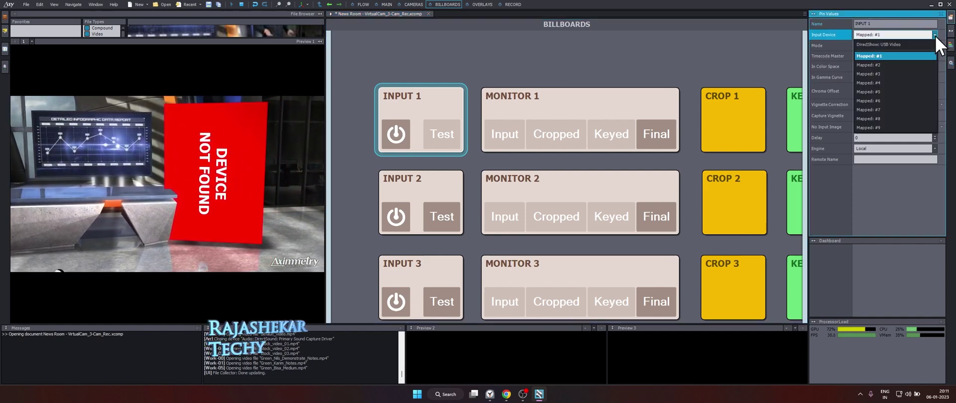
{"action": "left_click", "coordinate": [883, 44]}
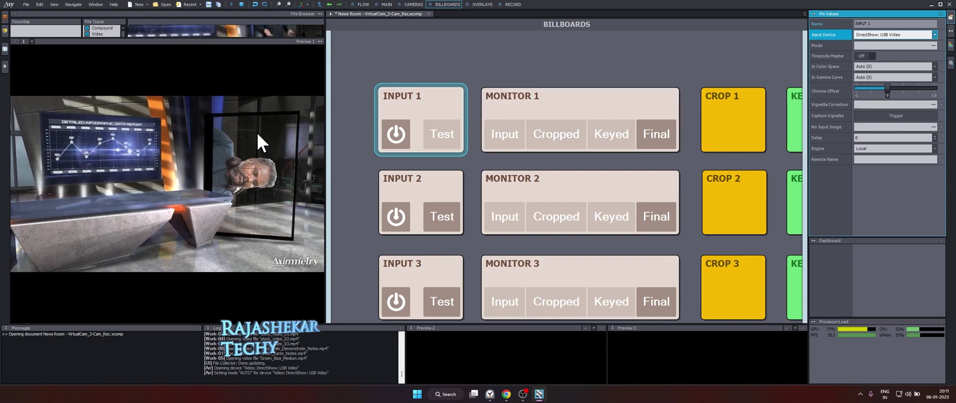
- Show the cropped signal on Monitor 1, turn off Portrait in Crop 1, and set Left and Right to 0.14 and Bottom to 0.12
{"action": "scroll", "coordinate": [571, 129], "scroll_direction": "down", "scroll_amount": 2}
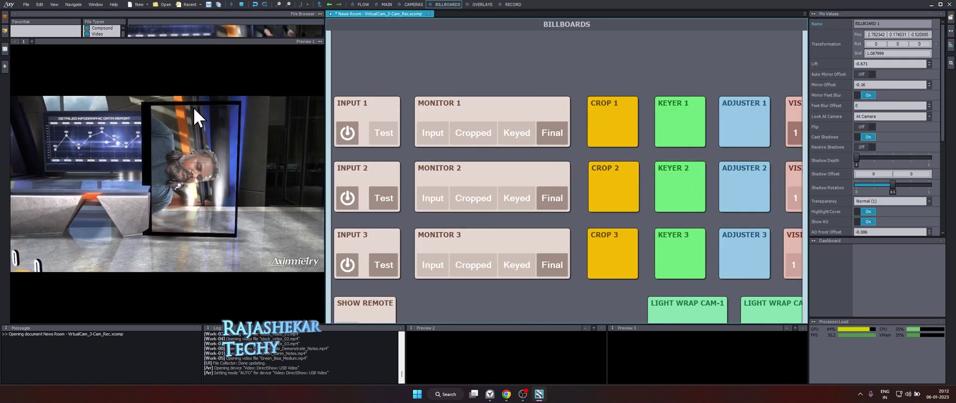
{"action": "left_click", "coordinate": [474, 133]}
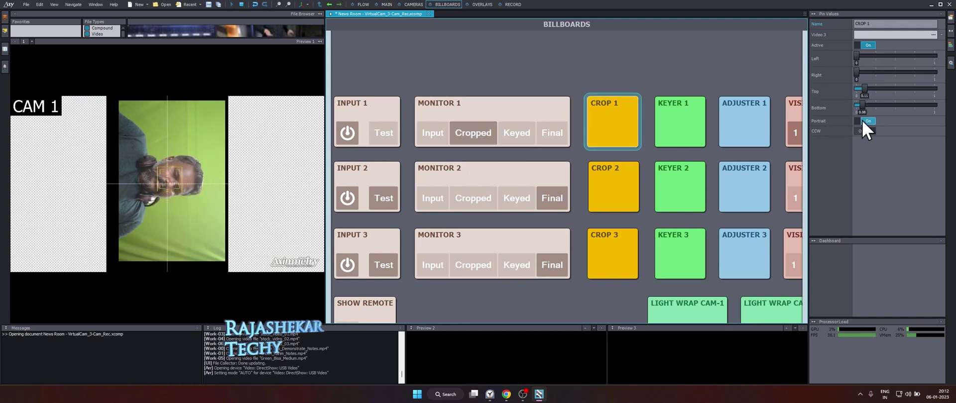
{"action": "left_click", "coordinate": [864, 122]}
{"action": "left_click_drag", "start_coordinate": [857, 56], "coordinate": [868, 55]}
{"action": "left_click_drag", "start_coordinate": [862, 105], "coordinate": [866, 105]}
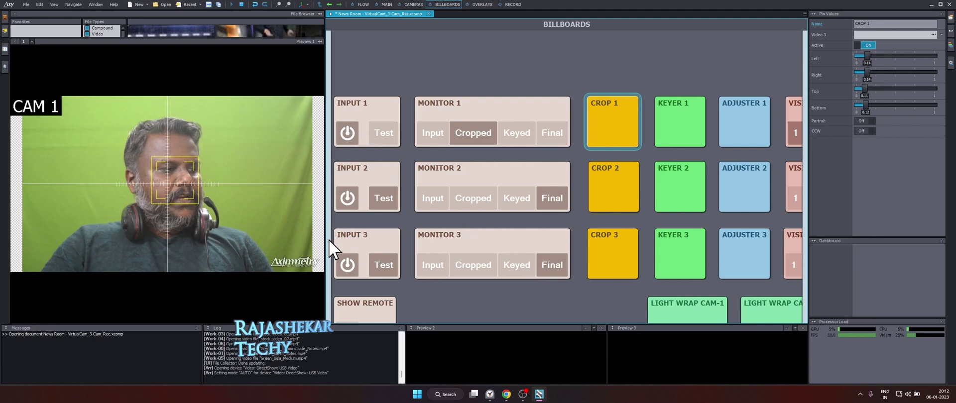
- Show the keyed signal of camera 1 in Input monitor mode and sample the green screen as Keyer 1's background colour, 179, 213, 119
{"action": "left_click", "coordinate": [518, 135]}
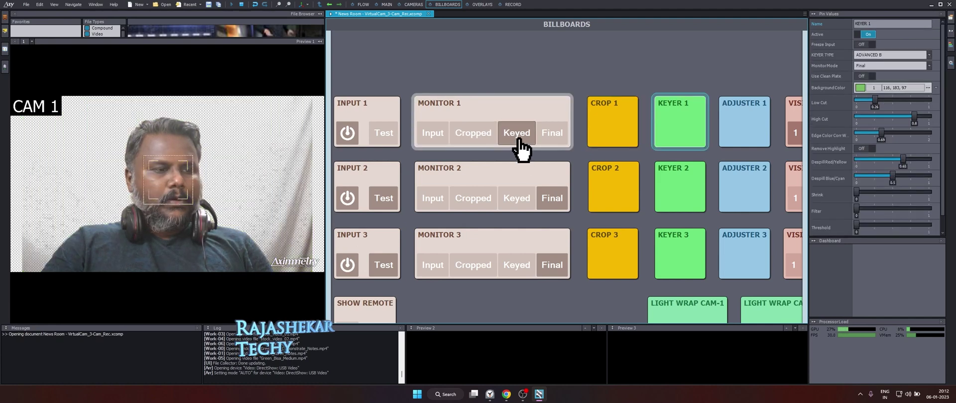
{"action": "left_click", "coordinate": [927, 66]}
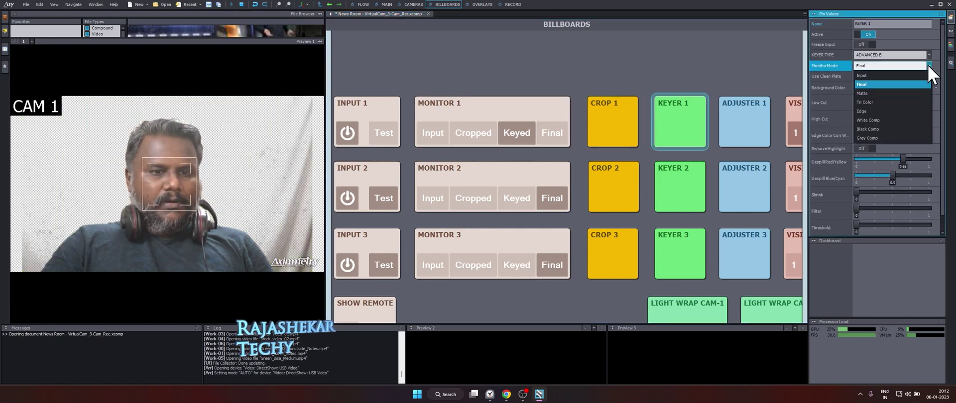
{"action": "left_click", "coordinate": [874, 80]}
{"action": "left_click", "coordinate": [822, 92]}
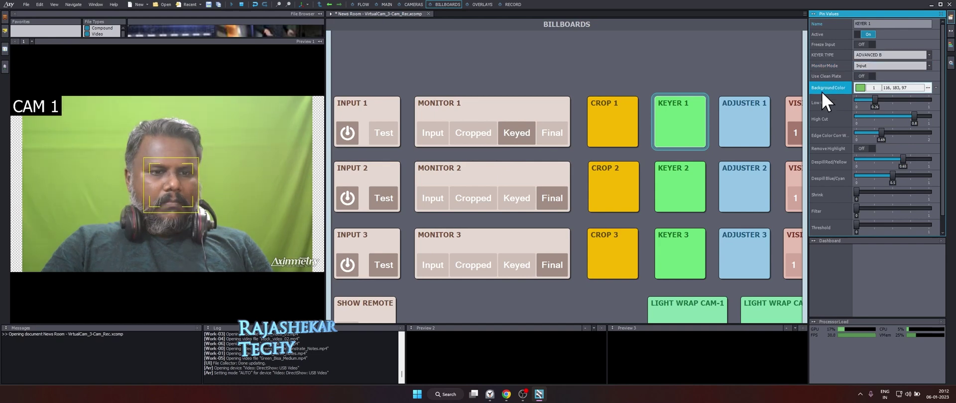
{"action": "left_click", "coordinate": [860, 88]}
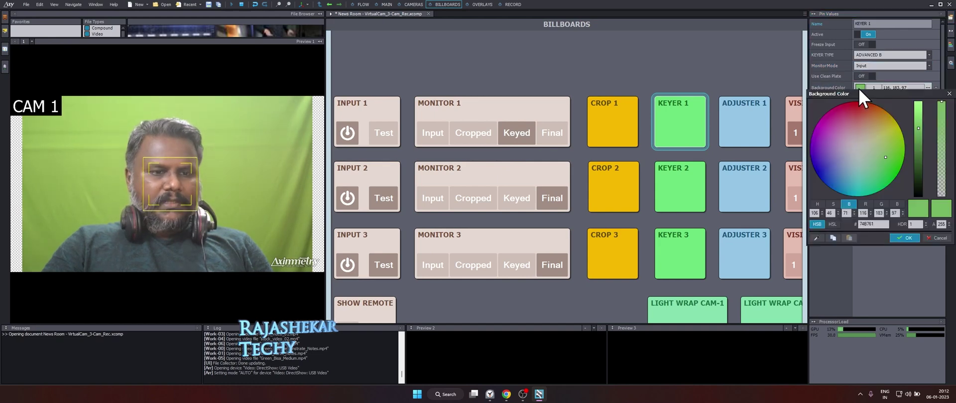
{"action": "left_click", "coordinate": [817, 238]}
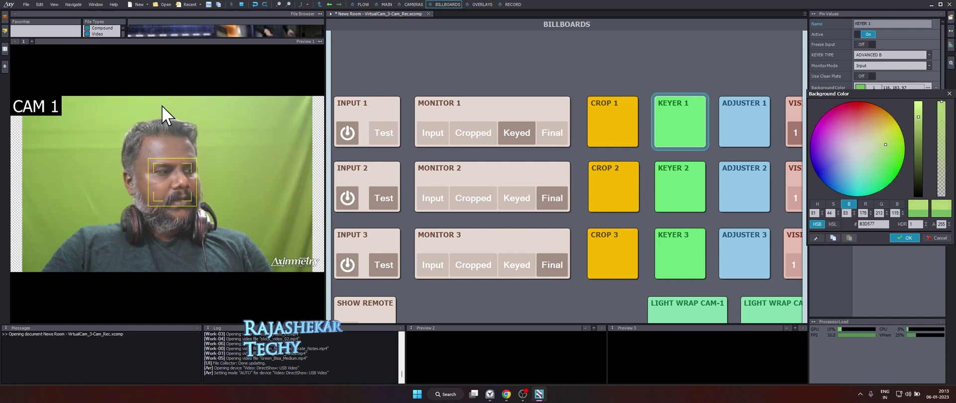
{"action": "left_click", "coordinate": [908, 239]}
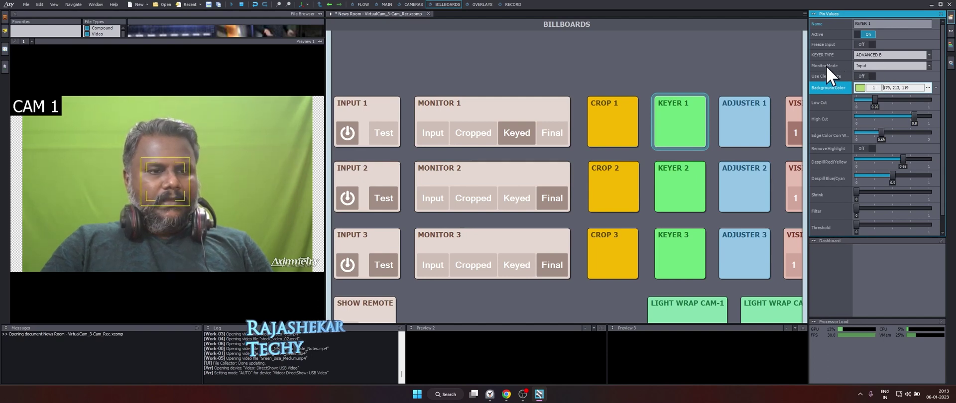
- Set Keyer 1's monitor mode to Matte, Low Cut to 0.71, High Cut to 0.81 and Despill Blue/Cyan to 0
{"action": "left_click", "coordinate": [929, 66]}
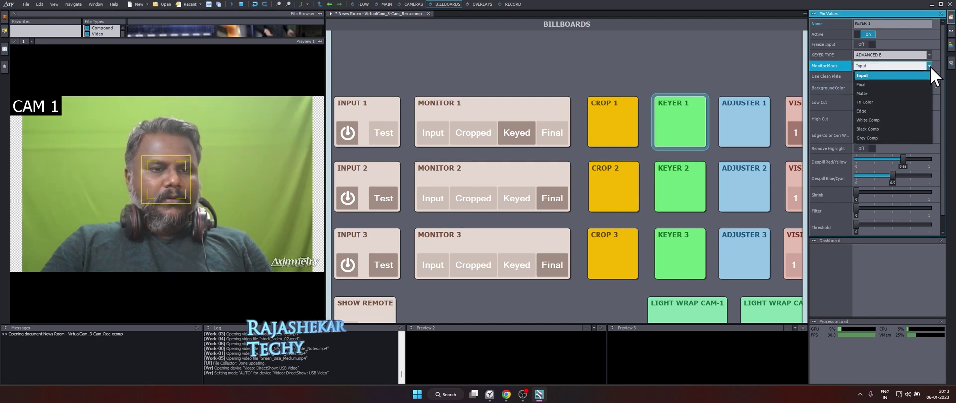
{"action": "left_click", "coordinate": [877, 97]}
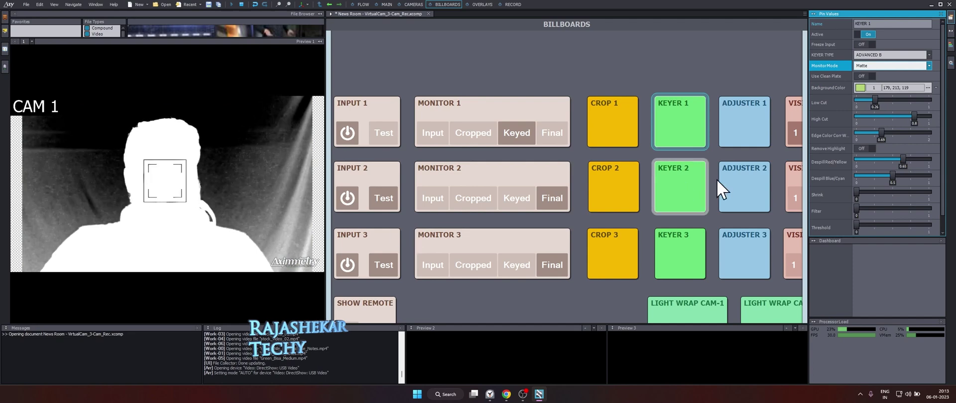
{"action": "left_click_drag", "start_coordinate": [875, 100], "coordinate": [912, 100]}
{"action": "left_click_drag", "start_coordinate": [910, 117], "coordinate": [907, 99]}
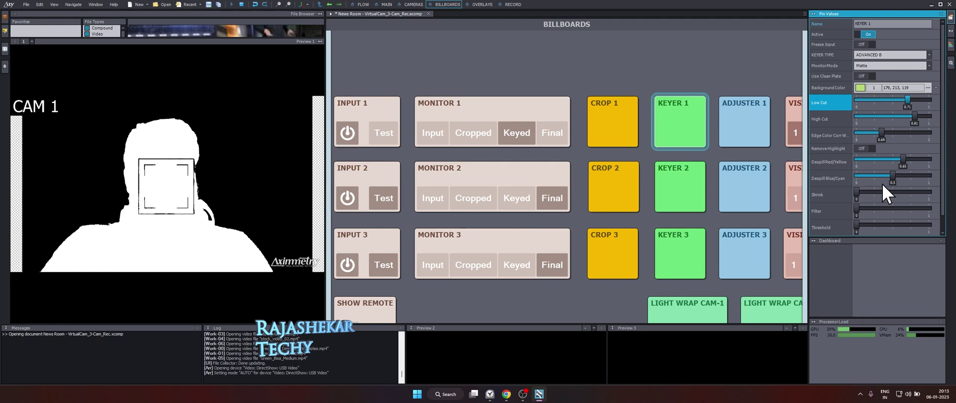
{"action": "left_click_drag", "start_coordinate": [895, 180], "coordinate": [857, 178]}
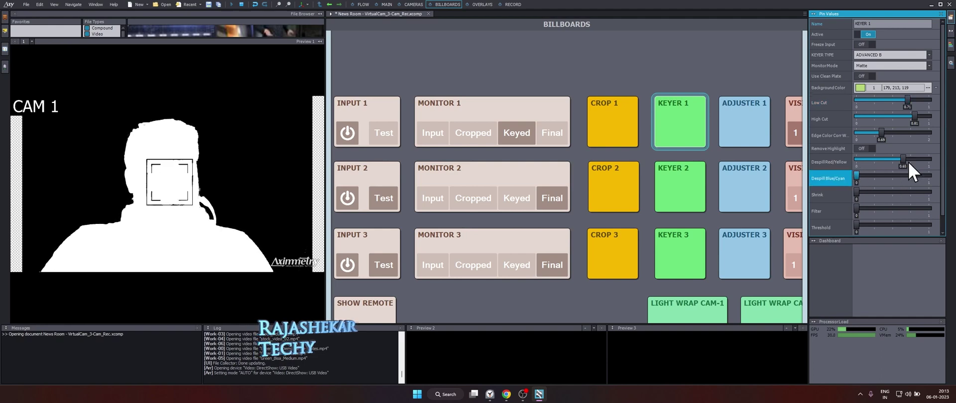
- Set Keyer 1's High Cut to 0.79 and Despill Red/Yellow to 0.57, with both the keyer and Monitor 1 showing Final
{"action": "left_click_drag", "start_coordinate": [903, 159], "coordinate": [895, 159]}
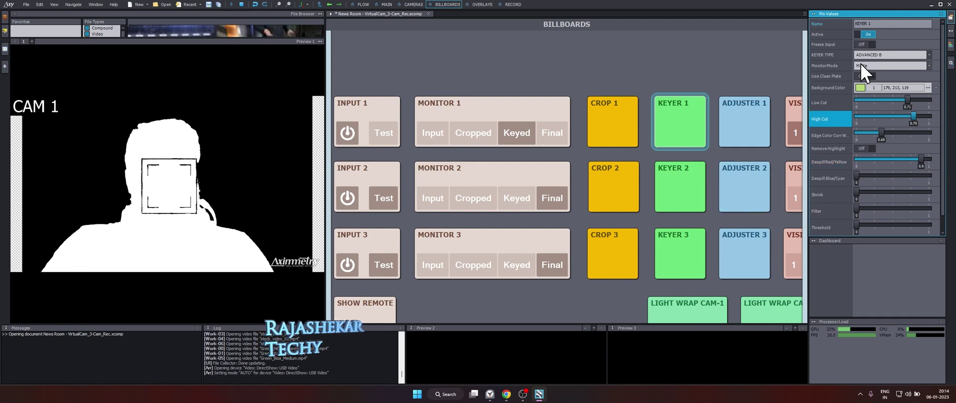
{"action": "left_click", "coordinate": [927, 65]}
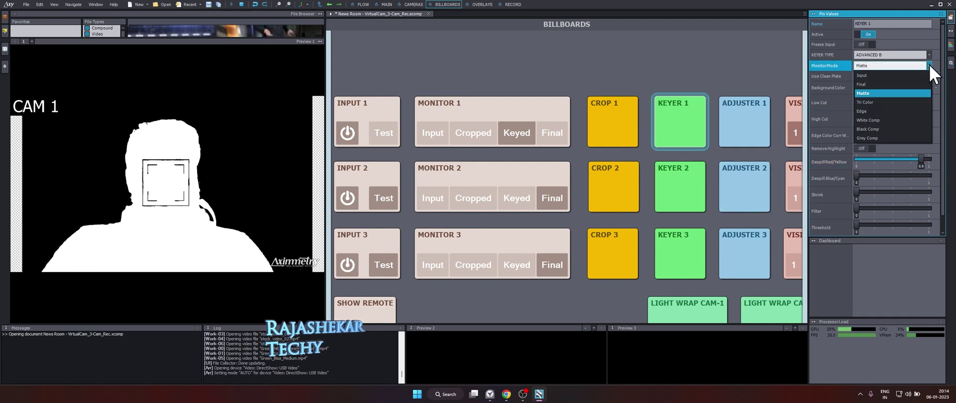
{"action": "left_click", "coordinate": [884, 92]}
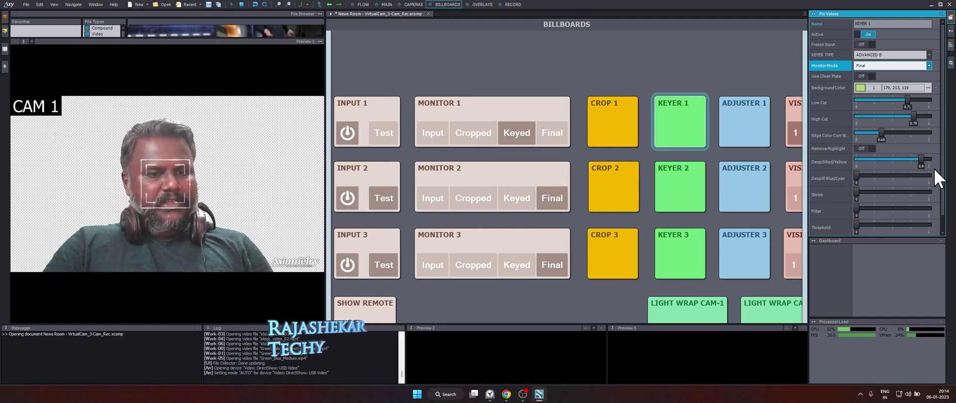
{"action": "left_click_drag", "start_coordinate": [921, 159], "coordinate": [919, 159]}
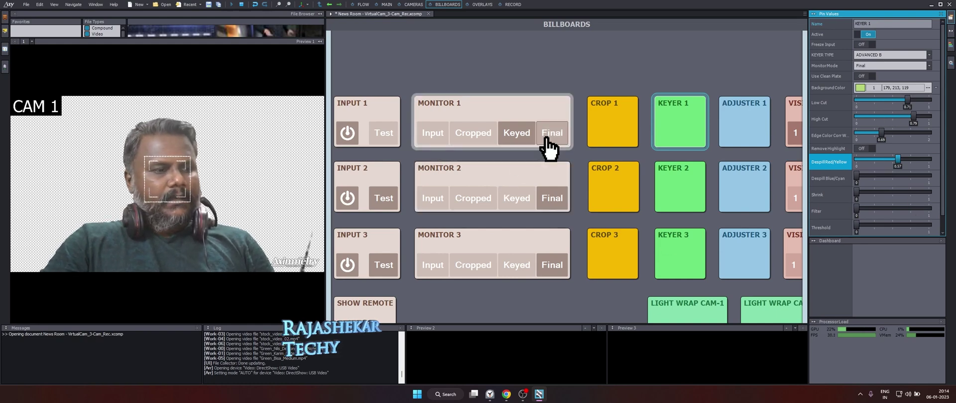
{"action": "left_click", "coordinate": [547, 142]}
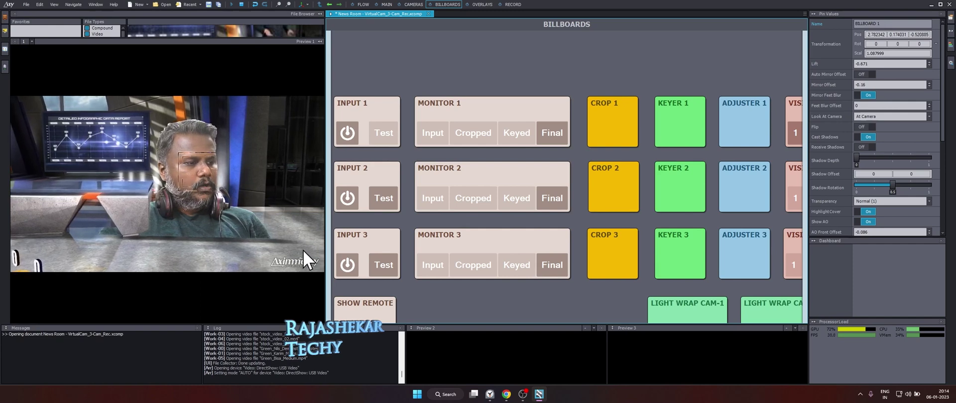
- Show the cropped signal on Monitor 1, set Crop 1's Right to 0.18, and return Monitor 1 to Final
{"action": "left_click", "coordinate": [680, 125]}
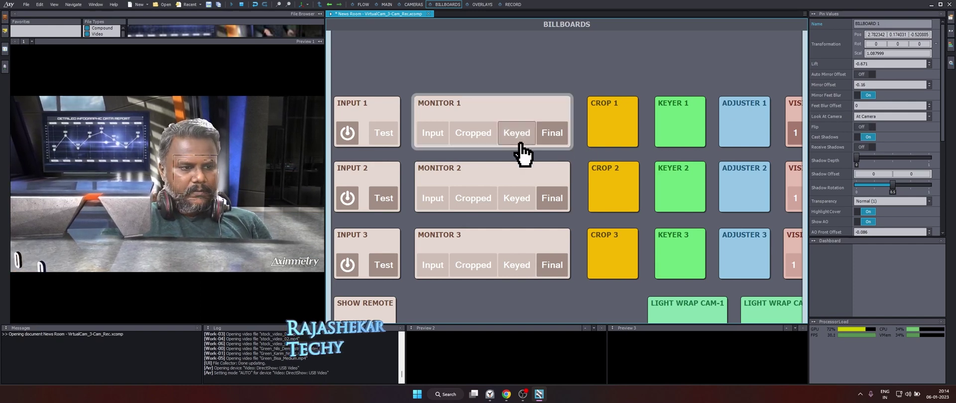
{"action": "left_click", "coordinate": [474, 133]}
{"action": "left_click", "coordinate": [612, 125]}
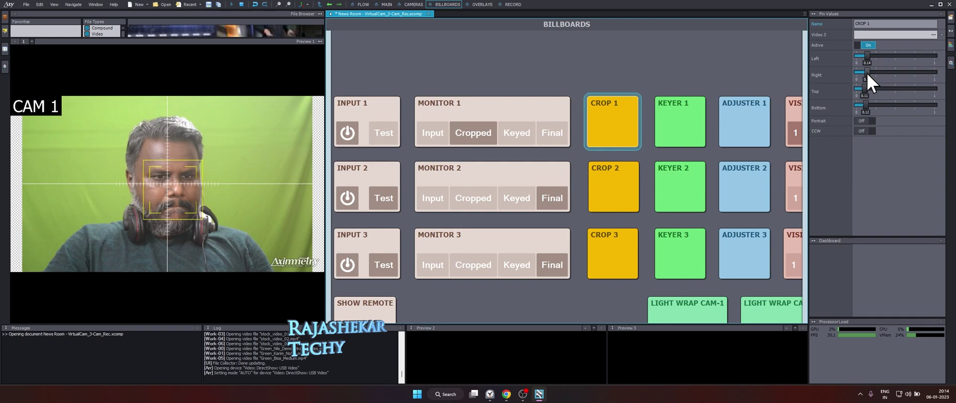
{"action": "left_click_drag", "start_coordinate": [867, 72], "coordinate": [870, 72]}
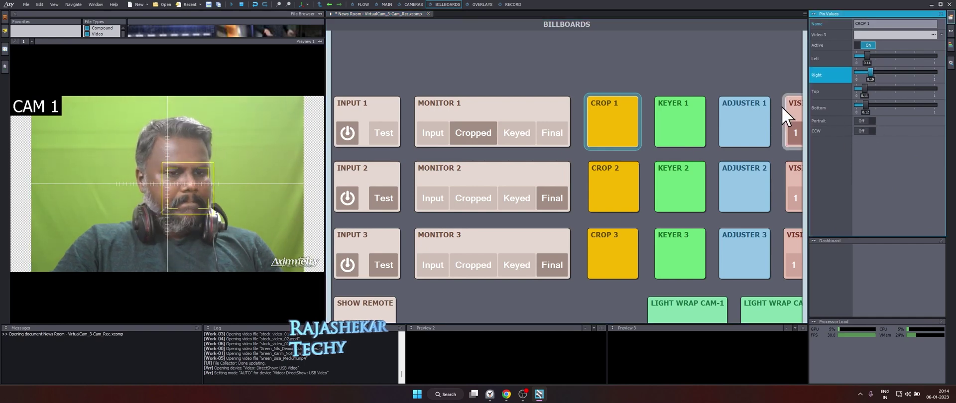
{"action": "left_click", "coordinate": [552, 133]}
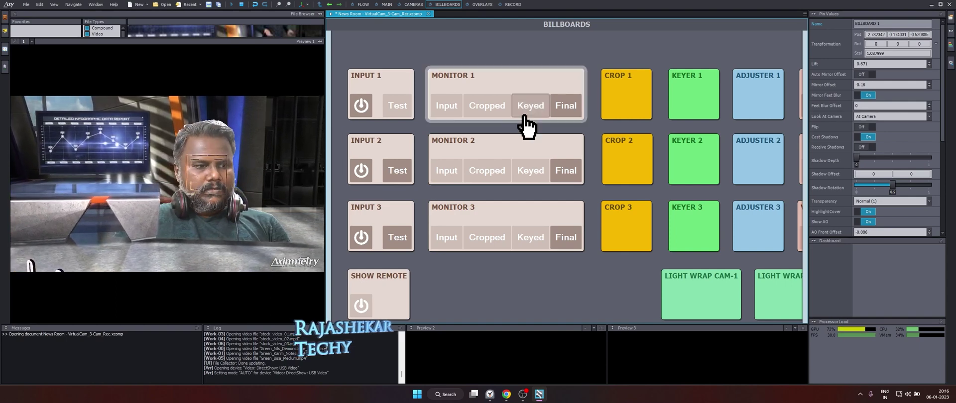
- Set the scale in Billboard 1's transformation to 0.4
{"action": "scroll", "coordinate": [525, 116], "scroll_direction": "up", "scroll_amount": 3}
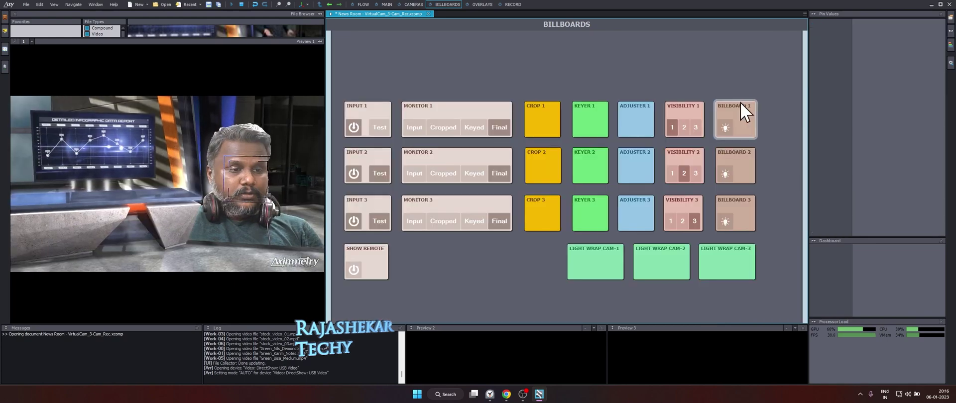
{"action": "scroll", "coordinate": [741, 104], "scroll_direction": "up", "scroll_amount": 6}
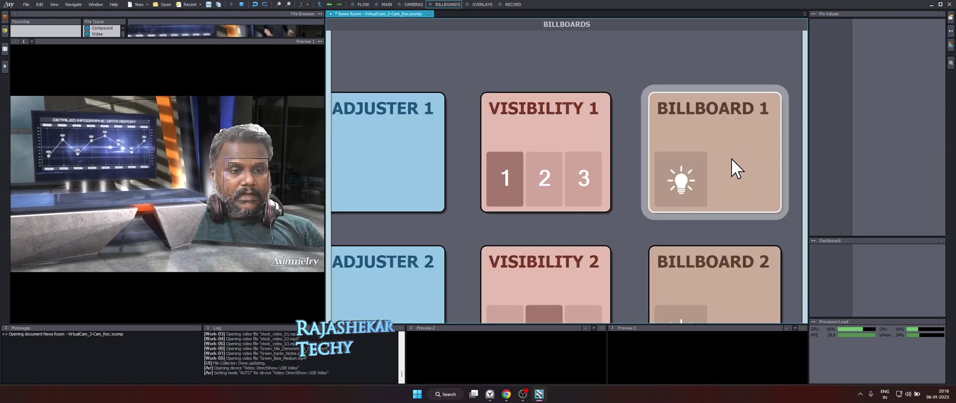
{"action": "left_click", "coordinate": [732, 158]}
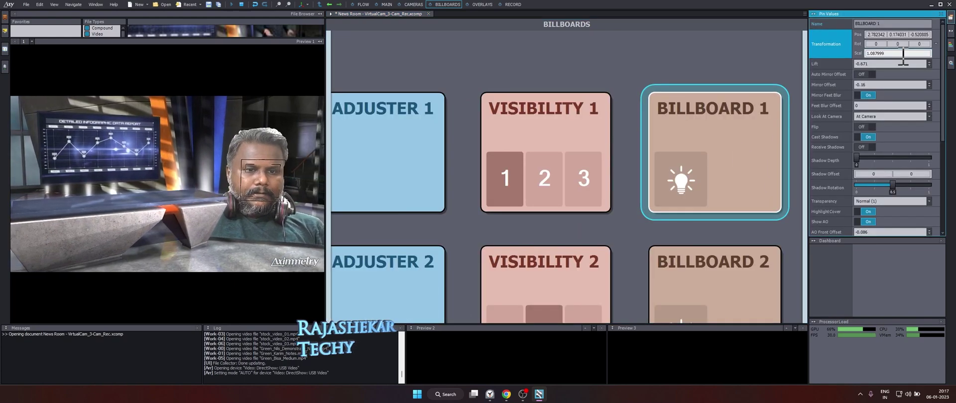
{"action": "left_click_drag", "start_coordinate": [903, 56], "coordinate": [833, 64]}
{"action": "type", "text": "."}
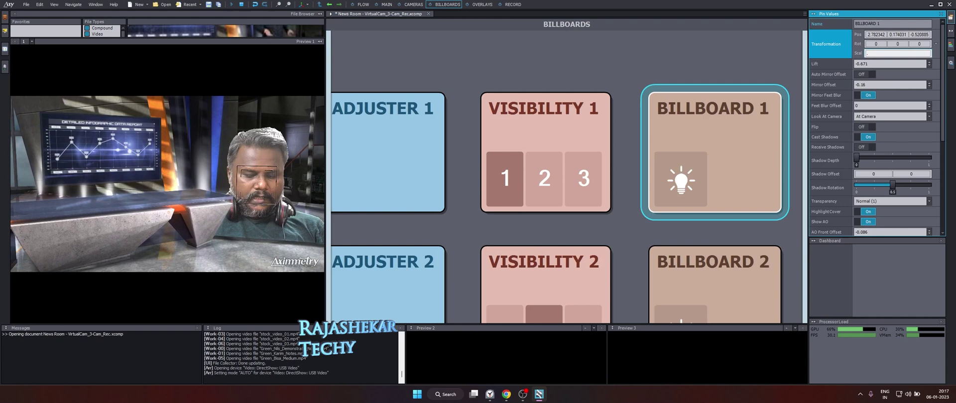
{"action": "type", "text": "3"}
{"action": "key", "text": "Return"}
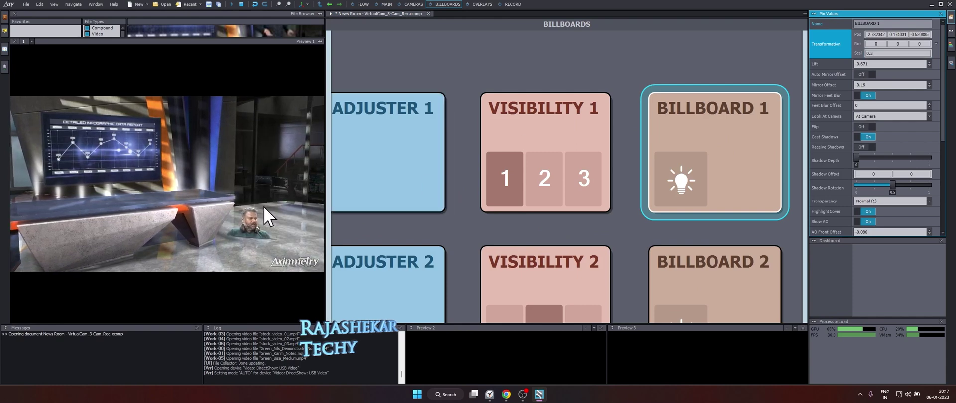
{"action": "left_click", "coordinate": [890, 54]}
{"action": "key", "text": "BackSpace"}
{"action": "type", "text": "4"}
{"action": "key", "text": "Return"}
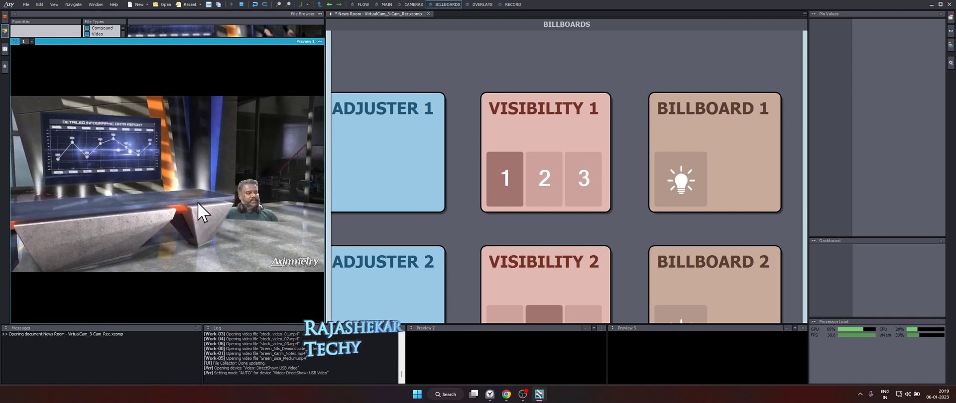
- Set Billboard 1's position to 0.8 on the second axis and 3 on the first axis
{"action": "left_click", "coordinate": [742, 145]}
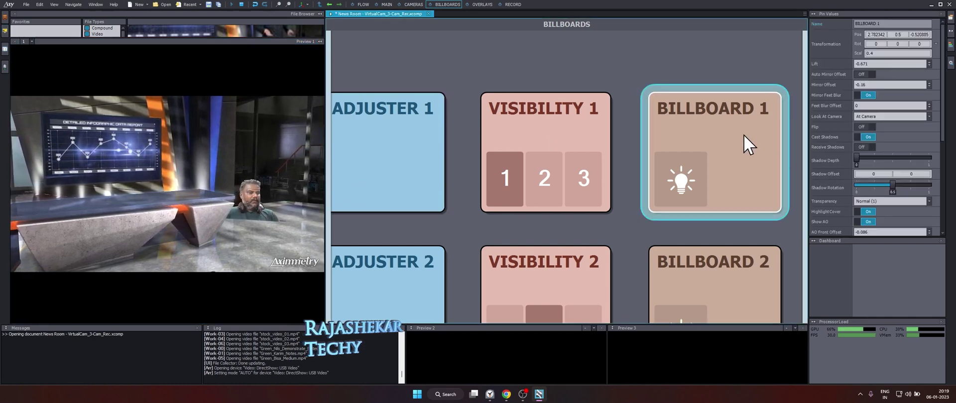
{"action": "left_click", "coordinate": [881, 35]}
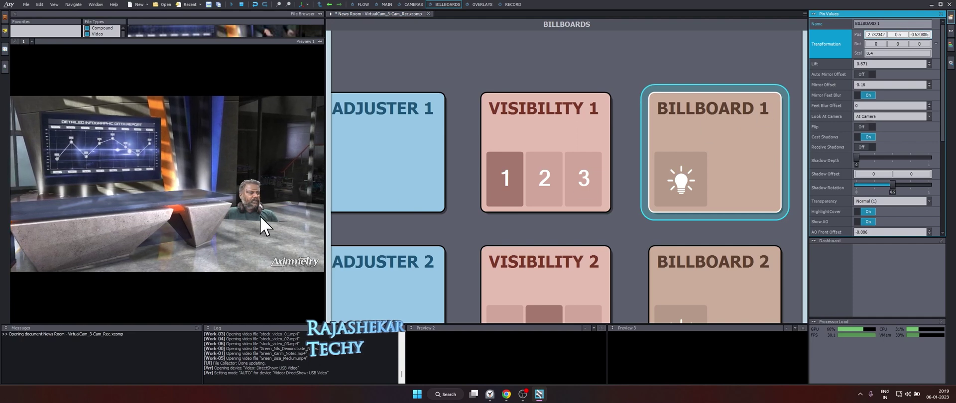
{"action": "left_click", "coordinate": [899, 35]}
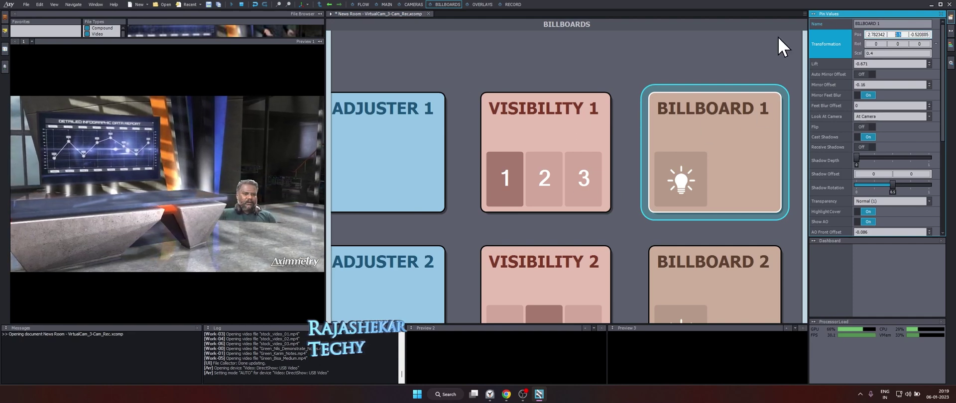
{"action": "type", "text": "0.8"}
{"action": "key", "text": "Return"}
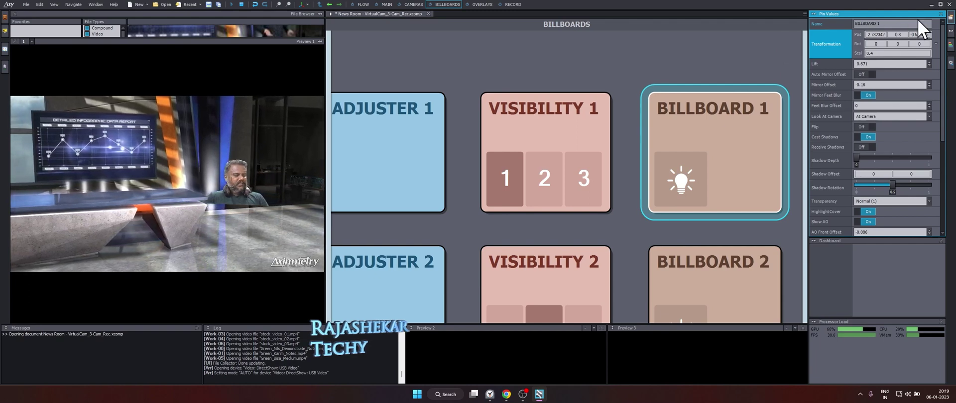
{"action": "left_click_drag", "start_coordinate": [886, 35], "coordinate": [762, 36]}
{"action": "type", "text": "3"}
{"action": "key", "text": "Return"}
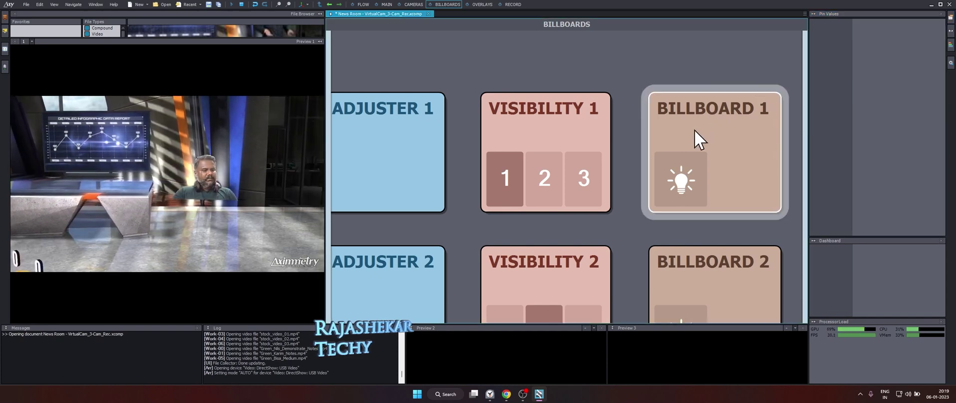
- Select Billboard 1 and enable scene editing with position handles in Preview 1
{"action": "left_click", "coordinate": [696, 131]}
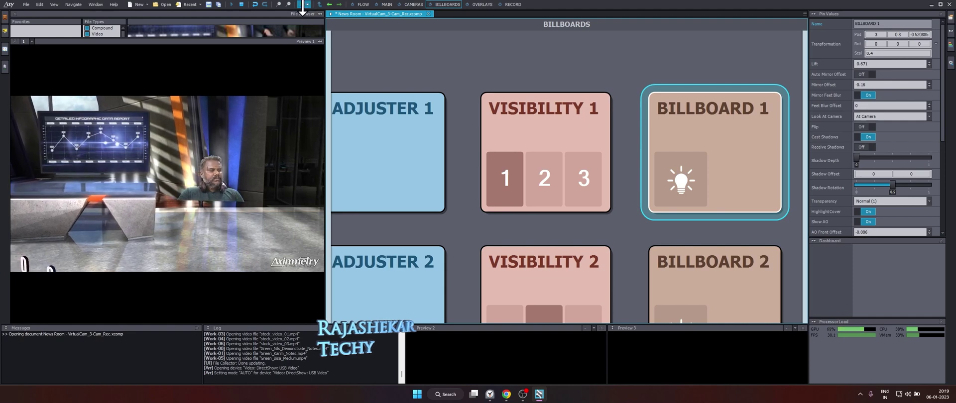
{"action": "left_click", "coordinate": [305, 5]}
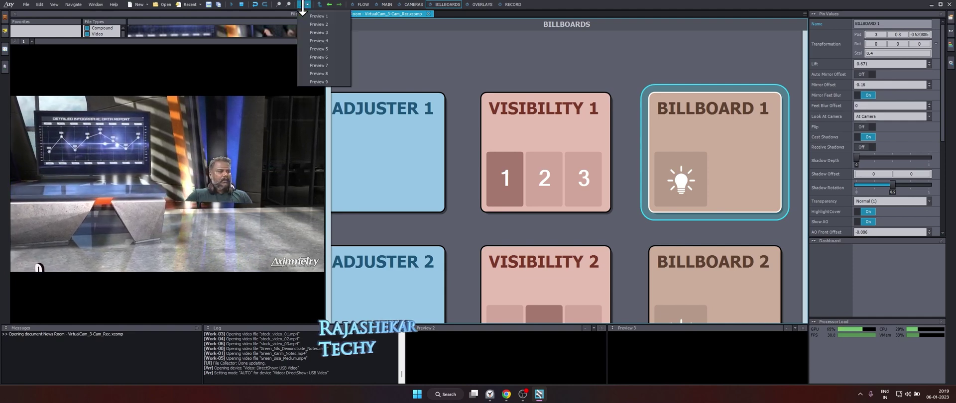
{"action": "left_click", "coordinate": [319, 16]}
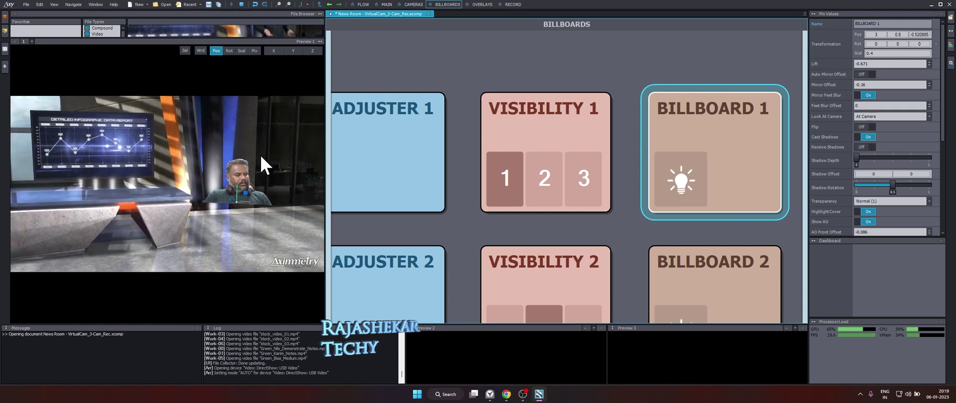
{"action": "left_click", "coordinate": [259, 213]}
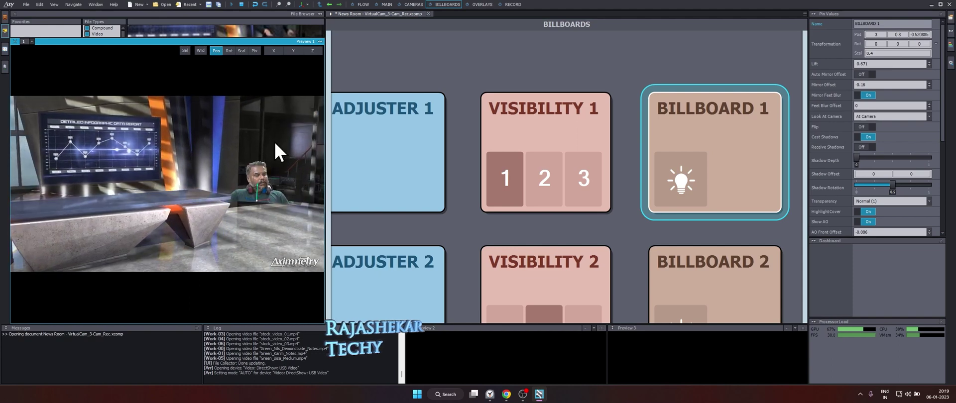
- On the Cameras board, switch the camera to free mode and frame the presenter beside the news desk in the preview
{"action": "left_click", "coordinate": [413, 5]}
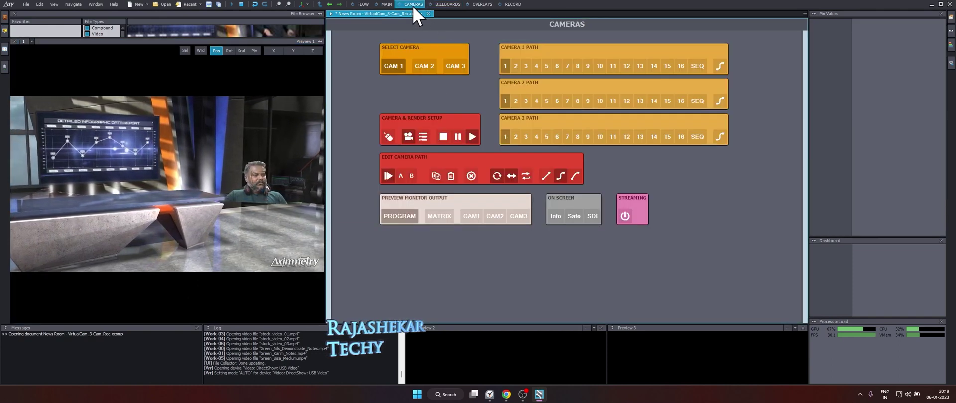
{"action": "left_click", "coordinate": [389, 138]}
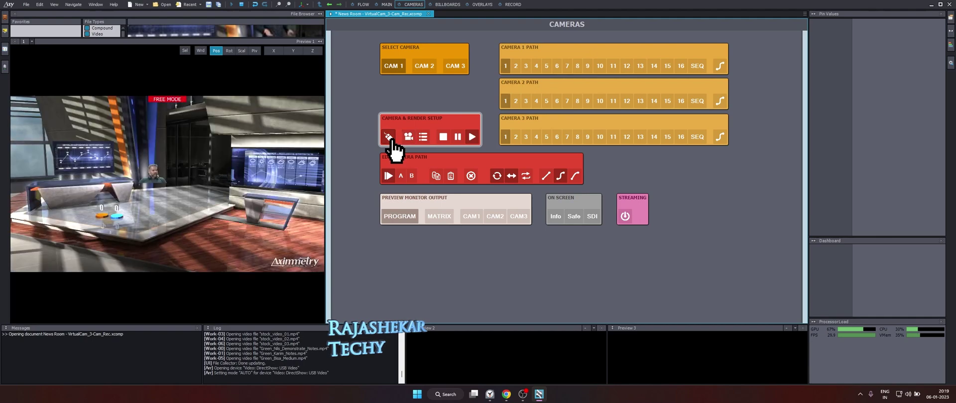
{"action": "left_click", "coordinate": [107, 183]}
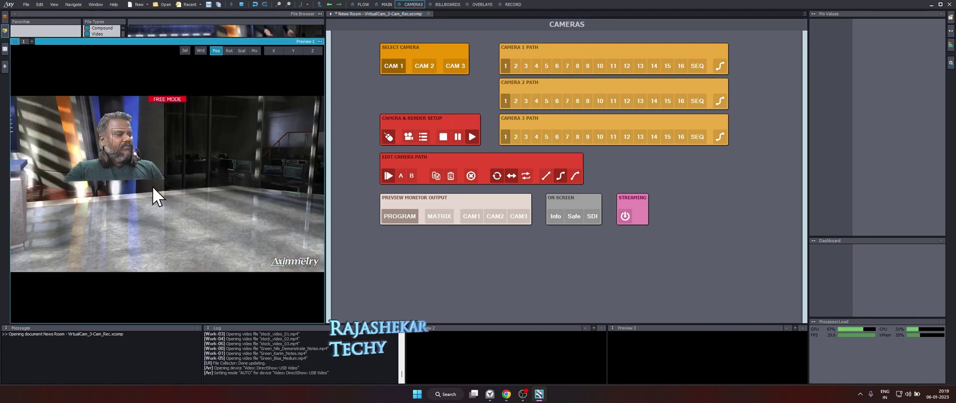
{"action": "scroll", "coordinate": [150, 185], "scroll_direction": "up", "scroll_amount": 3}
{"action": "scroll", "coordinate": [151, 185], "scroll_direction": "down", "scroll_amount": 3}
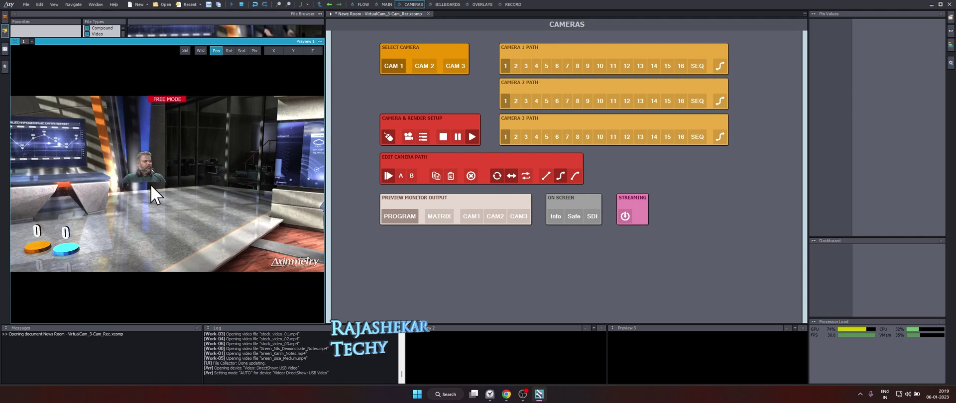
{"action": "left_click_drag", "start_coordinate": [200, 188], "coordinate": [228, 199]}
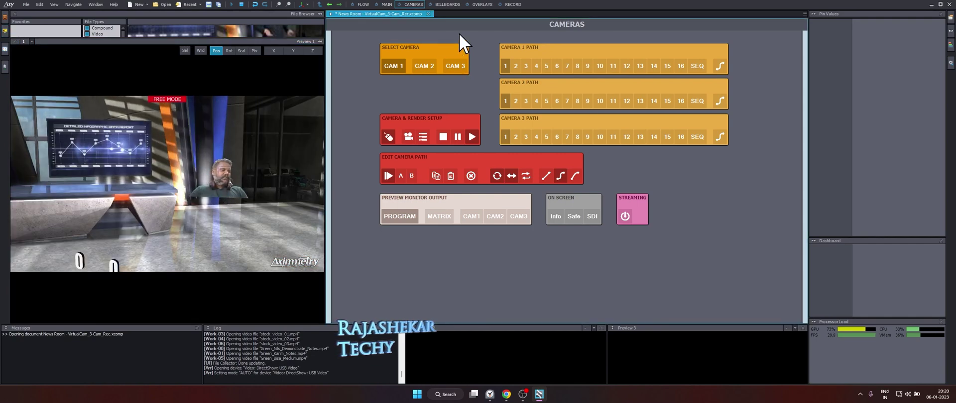
- On the Billboards board, raise Billboard 1 to about 1.45 and move it sideways to about 0.48, in front of the infographic screen
{"action": "left_click", "coordinate": [447, 4]}
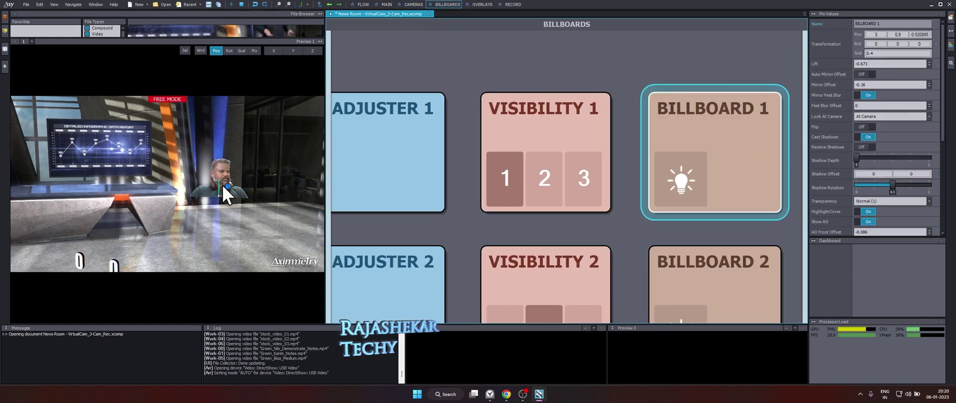
{"action": "left_click_drag", "start_coordinate": [219, 184], "coordinate": [225, 188]}
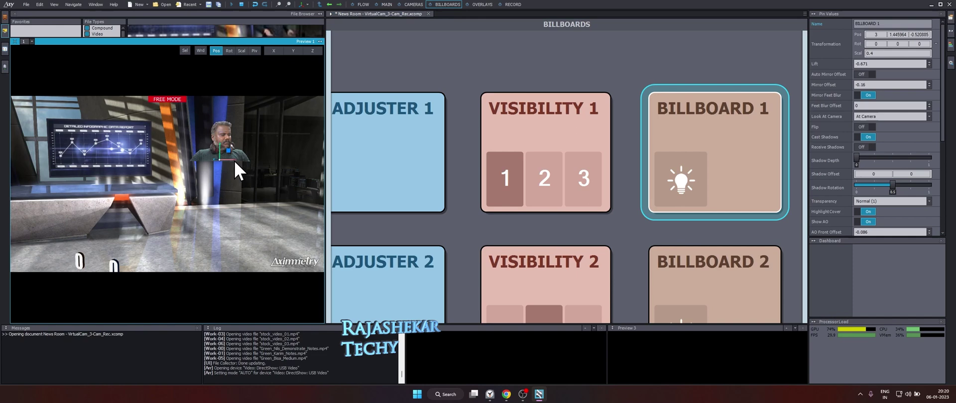
{"action": "left_click_drag", "start_coordinate": [235, 162], "coordinate": [86, 175]}
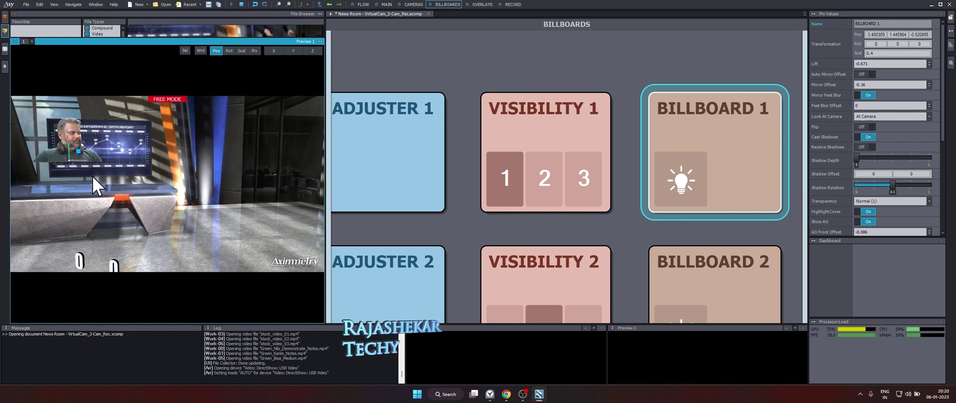
- Lower Billboard 1 and place it behind the news desk, at a position of about 0.50, 0.96, 0.13
{"action": "right_click_drag", "start_coordinate": [92, 176], "coordinate": [64, 172]}
{"action": "scroll", "coordinate": [116, 148], "scroll_direction": "up", "scroll_amount": 3}
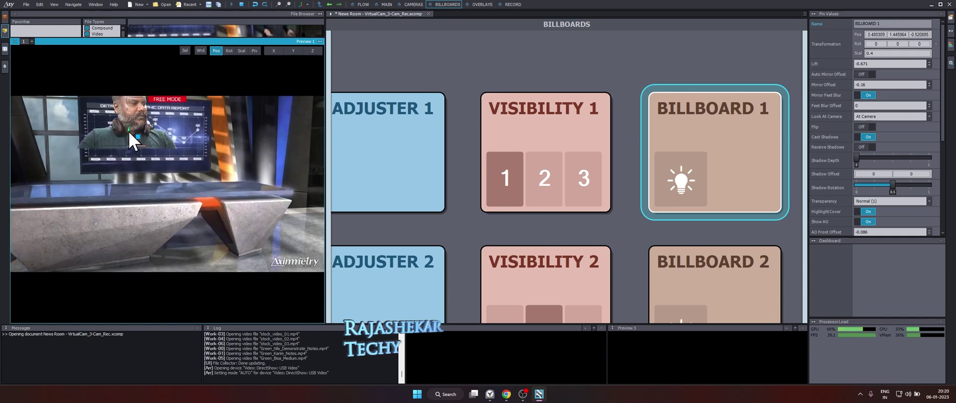
{"action": "left_click_drag", "start_coordinate": [131, 141], "coordinate": [175, 178]}
{"action": "right_click_drag", "start_coordinate": [234, 152], "coordinate": [187, 192]}
{"action": "scroll", "coordinate": [209, 150], "scroll_direction": "up", "scroll_amount": 3}
{"action": "left_click_drag", "start_coordinate": [186, 193], "coordinate": [164, 187]}
{"action": "right_click_drag", "start_coordinate": [164, 187], "coordinate": [131, 185]}
{"action": "right_click_drag", "start_coordinate": [129, 246], "coordinate": [103, 247]}
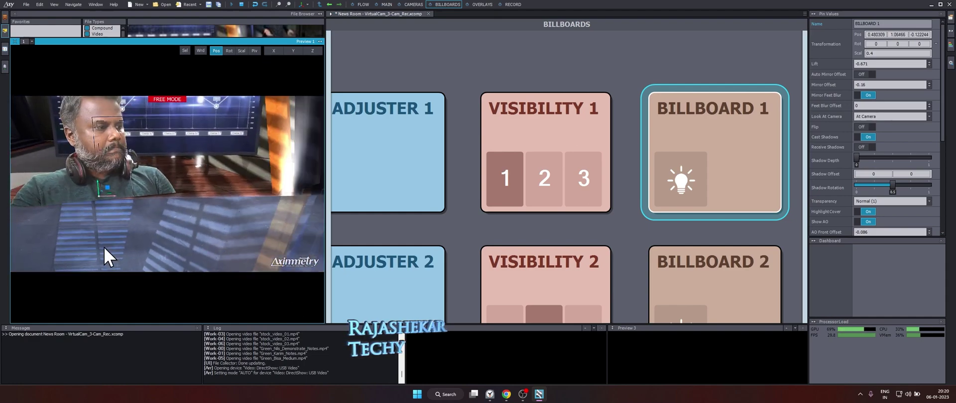
{"action": "left_click_drag", "start_coordinate": [104, 180], "coordinate": [158, 214]}
{"action": "scroll", "coordinate": [148, 194], "scroll_direction": "up", "scroll_amount": 3}
{"action": "scroll", "coordinate": [193, 215], "scroll_direction": "down", "scroll_amount": 4}
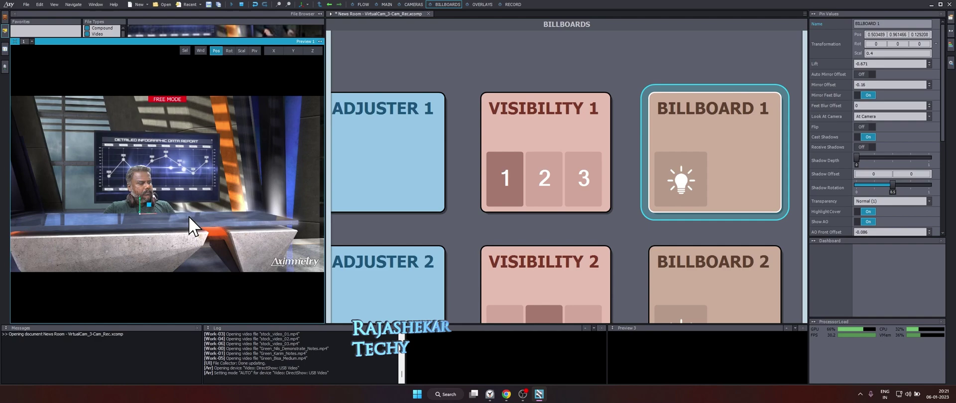
- Check the presenter's placement behind the news desk from wider and closer views, and deselect Billboard 1
{"action": "scroll", "coordinate": [189, 216], "scroll_direction": "down", "scroll_amount": 4}
{"action": "scroll", "coordinate": [189, 211], "scroll_direction": "down", "scroll_amount": 4}
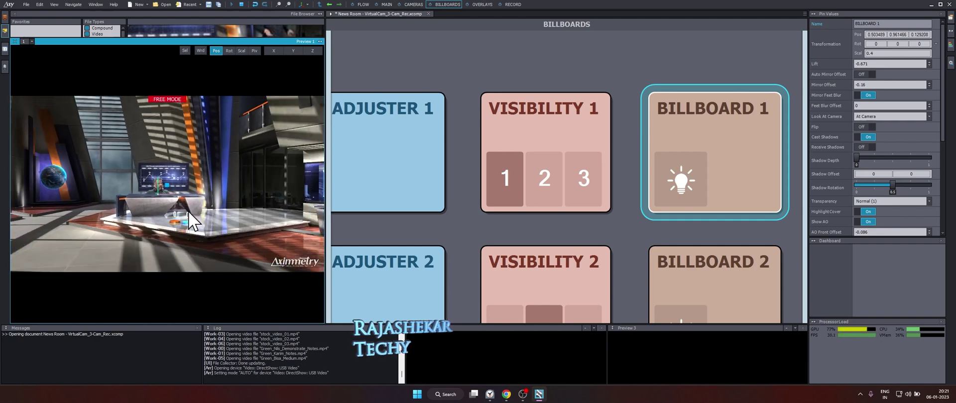
{"action": "scroll", "coordinate": [187, 211], "scroll_direction": "up", "scroll_amount": 6}
{"action": "scroll", "coordinate": [188, 214], "scroll_direction": "down", "scroll_amount": 3}
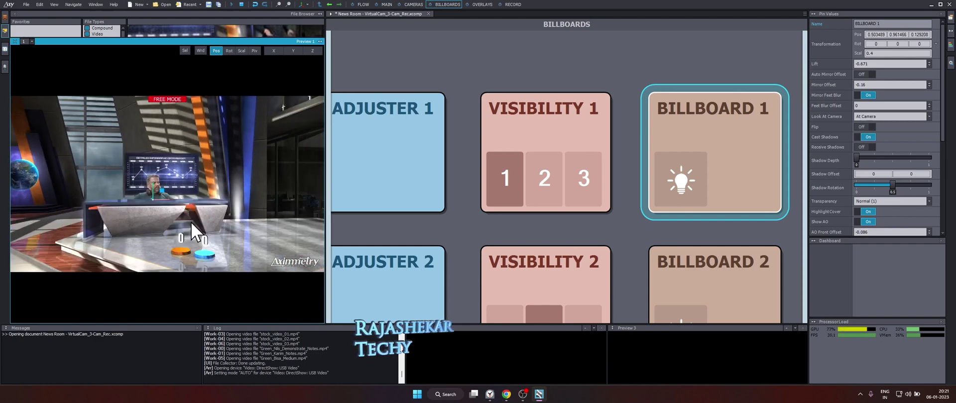
{"action": "left_click", "coordinate": [509, 77]}
{"action": "scroll", "coordinate": [513, 76], "scroll_direction": "down", "scroll_amount": 5}
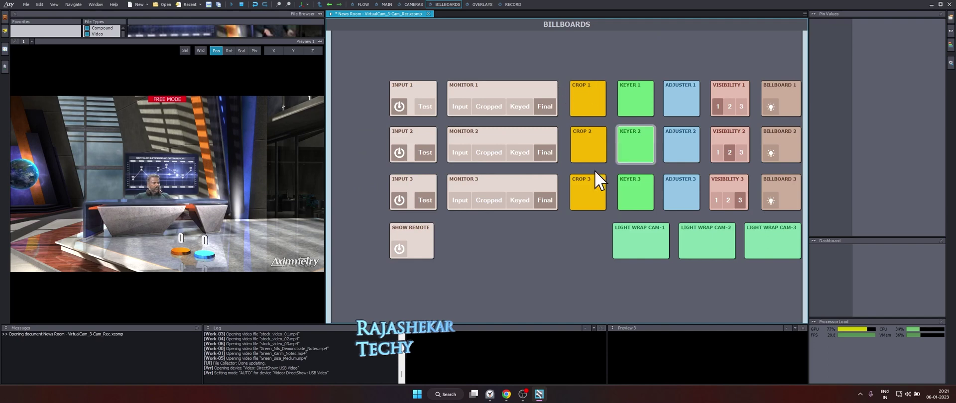
- On the Cameras board, switch the camera setup from free mode to camera-path mode
{"action": "left_click", "coordinate": [413, 4]}
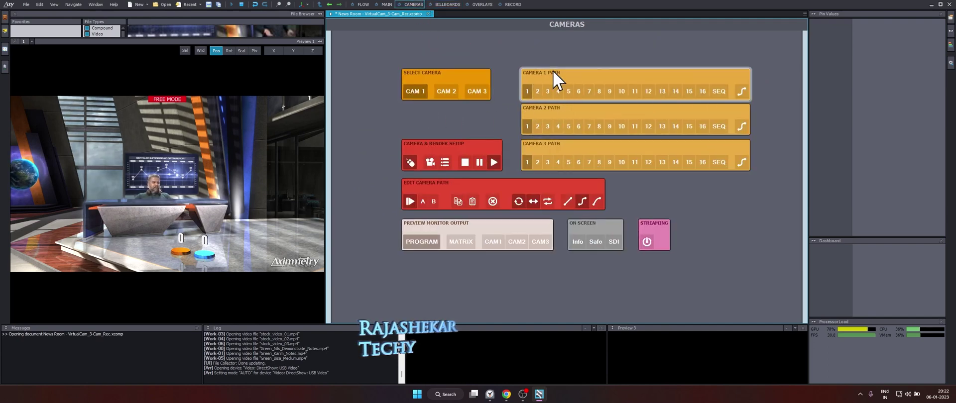
{"action": "left_click", "coordinate": [539, 92]}
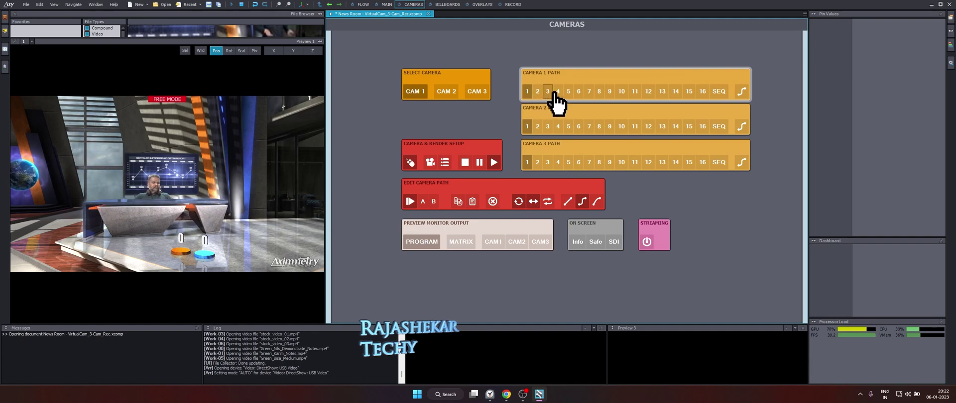
{"action": "left_click", "coordinate": [431, 164]}
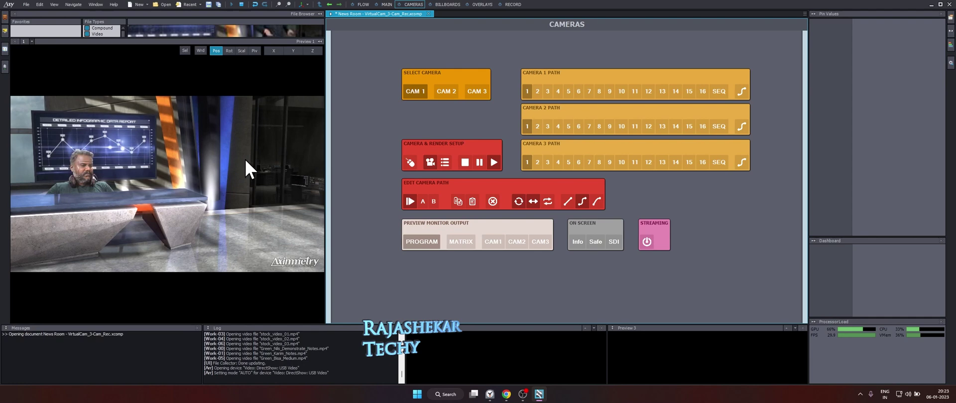
- Preview Camera 1 paths 2, 3 and 4, and return to path 1
{"action": "left_click", "coordinate": [540, 92]}
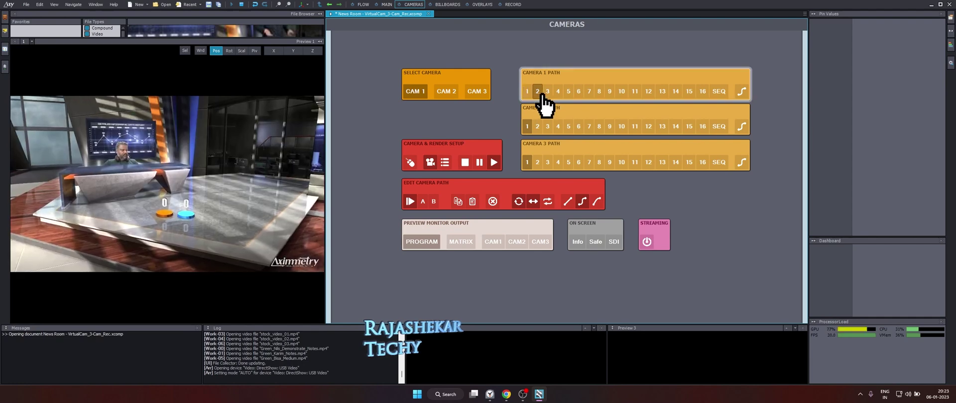
{"action": "left_click", "coordinate": [549, 94]}
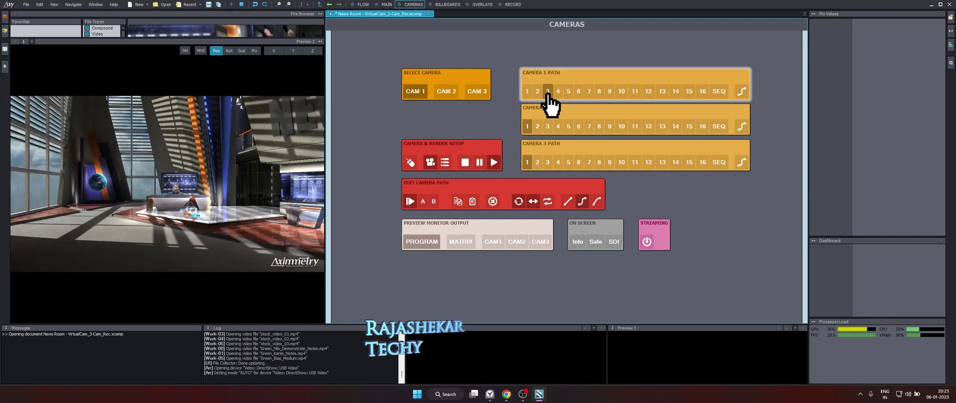
{"action": "left_click", "coordinate": [558, 94]}
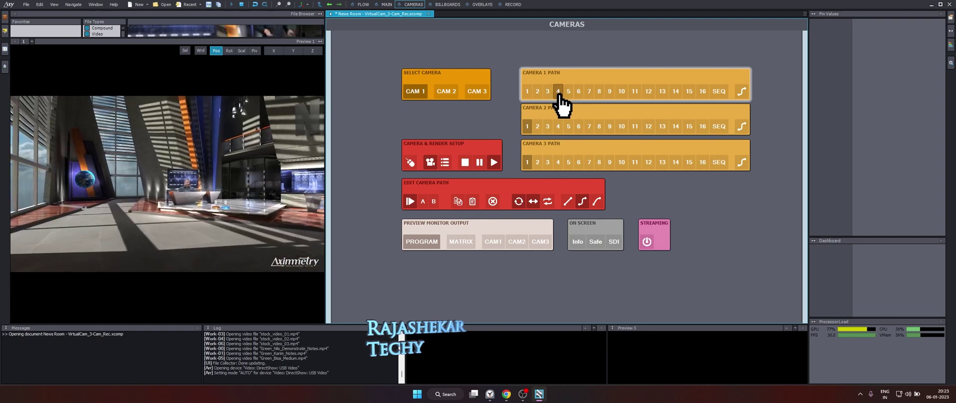
{"action": "left_click", "coordinate": [527, 91]}
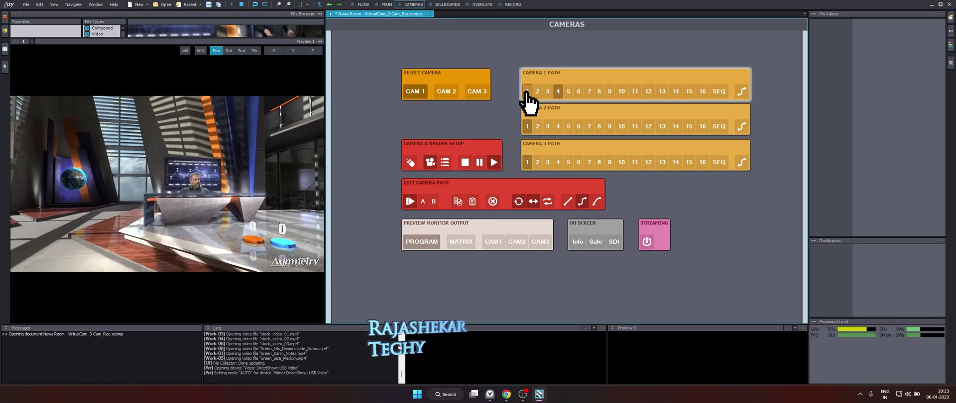
- Edit start position A of Camera 1 path 1, framing a wide view of the whole studio
{"action": "left_click", "coordinate": [424, 202]}
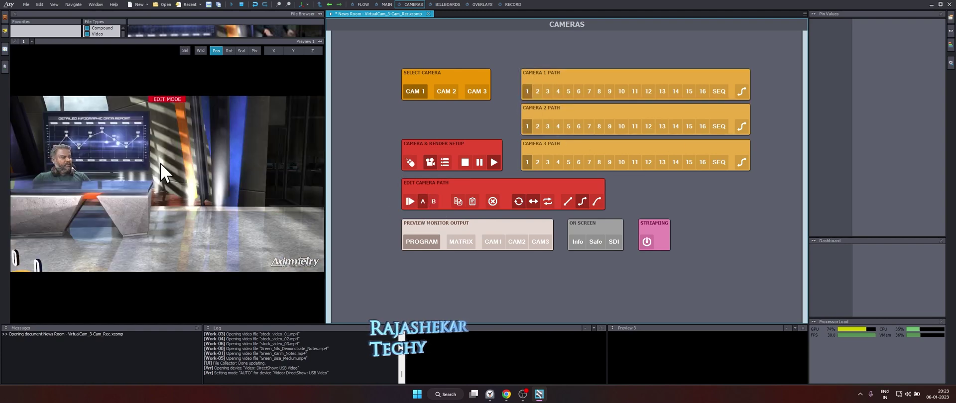
{"action": "scroll", "coordinate": [161, 164], "scroll_direction": "down", "scroll_amount": 6}
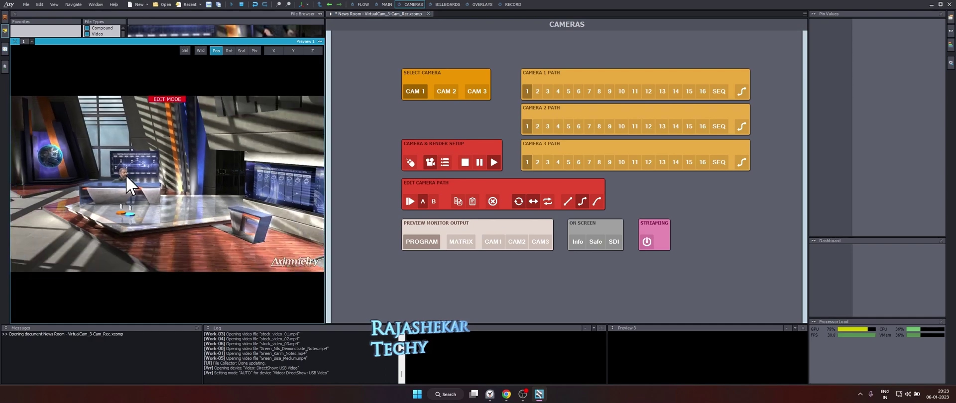
{"action": "left_click_drag", "start_coordinate": [126, 175], "coordinate": [72, 160]}
{"action": "scroll", "coordinate": [341, 127], "scroll_direction": "down", "scroll_amount": 3}
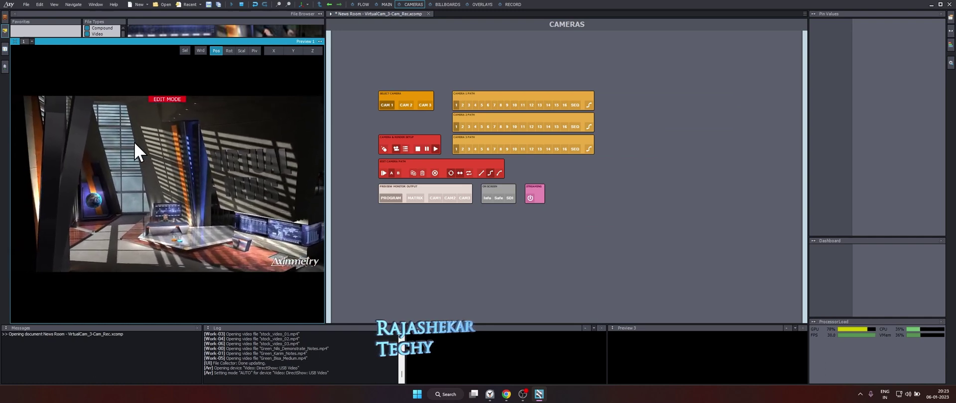
- Edit end position B of Camera 1 path 1, framing the presenter and news desk centrally in a close view
{"action": "left_click", "coordinate": [399, 175]}
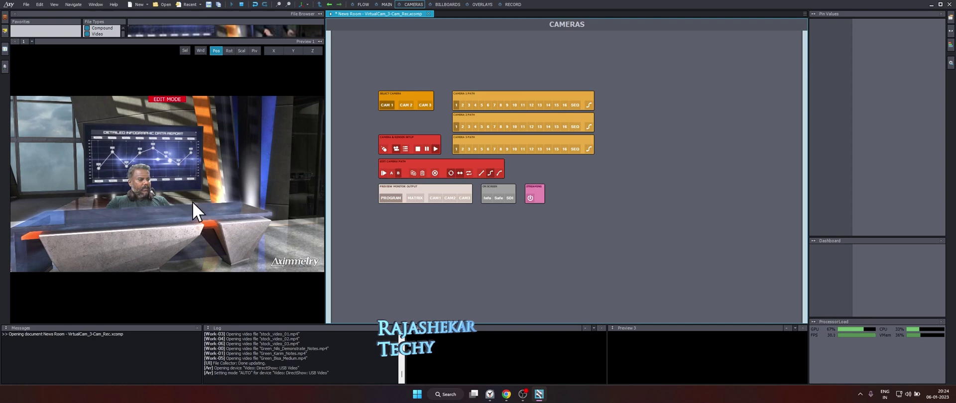
{"action": "left_click_drag", "start_coordinate": [192, 202], "coordinate": [168, 210]}
{"action": "left_click_drag", "start_coordinate": [199, 232], "coordinate": [206, 204]}
{"action": "scroll", "coordinate": [213, 219], "scroll_direction": "up", "scroll_amount": 3}
{"action": "scroll", "coordinate": [219, 212], "scroll_direction": "down", "scroll_amount": 2}
{"action": "scroll", "coordinate": [216, 205], "scroll_direction": "down", "scroll_amount": 1}
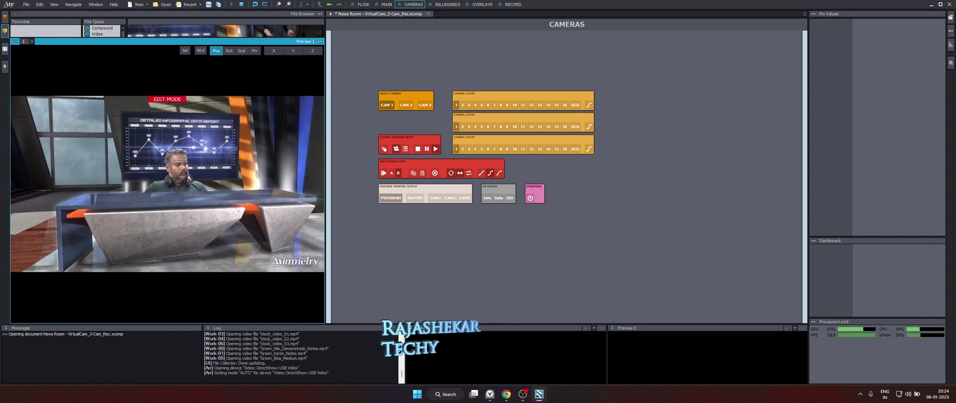
- Leave position editing and play the camera move of Camera 1 path 1
{"action": "scroll", "coordinate": [423, 185], "scroll_direction": "up", "scroll_amount": 5}
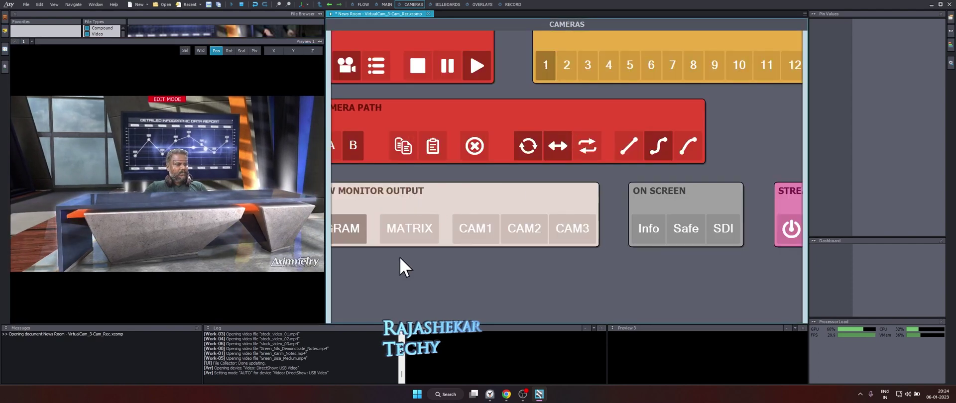
{"action": "middle_click_drag", "start_coordinate": [423, 275], "coordinate": [509, 307]}
{"action": "left_click", "coordinate": [392, 175]}
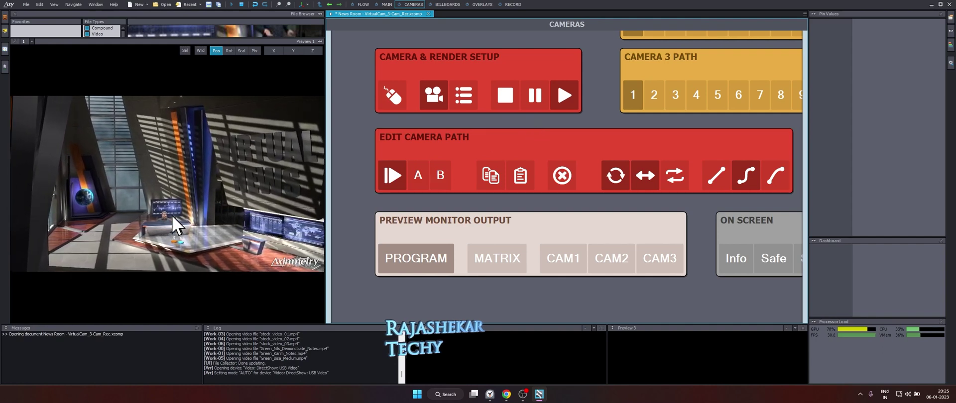
{"action": "scroll", "coordinate": [548, 141], "scroll_direction": "down", "scroll_amount": 5}
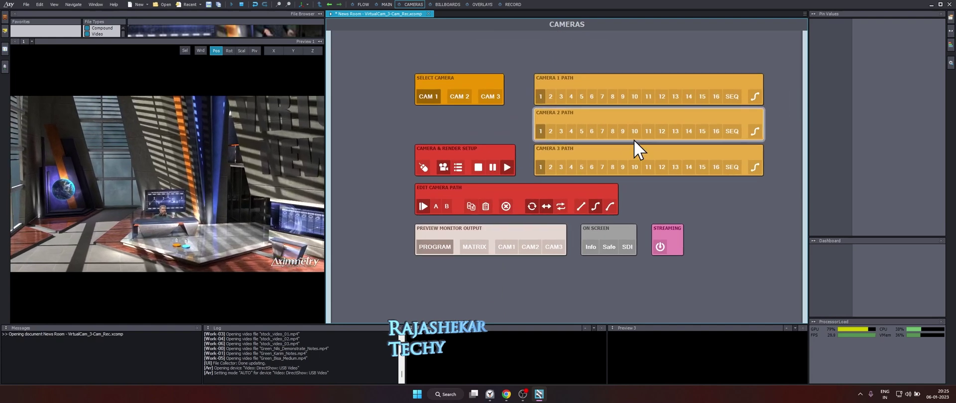
- Set Camera 1's master path speed to about 0.79 and turn off looping and back-and-forth playback for path 1
{"action": "left_click", "coordinate": [579, 85]}
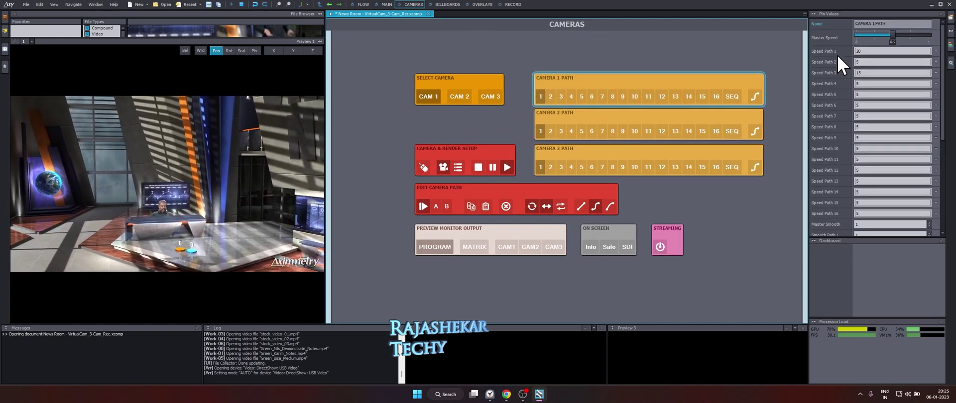
{"action": "left_click_drag", "start_coordinate": [892, 38], "coordinate": [914, 40]}
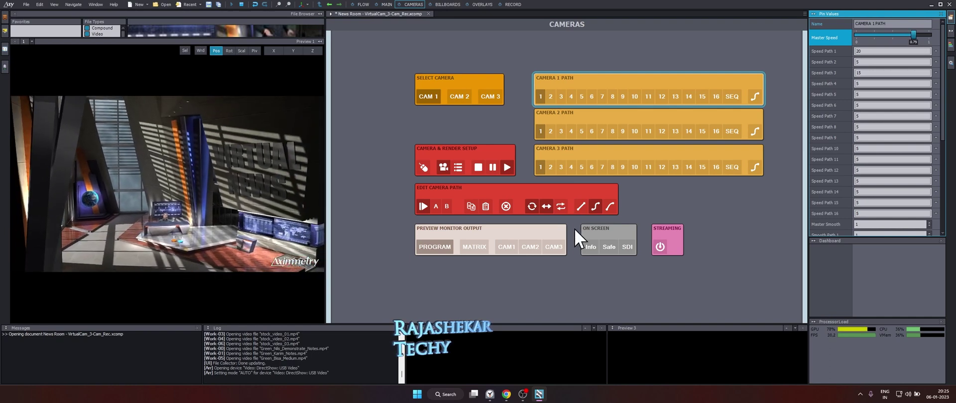
{"action": "left_click", "coordinate": [546, 209]}
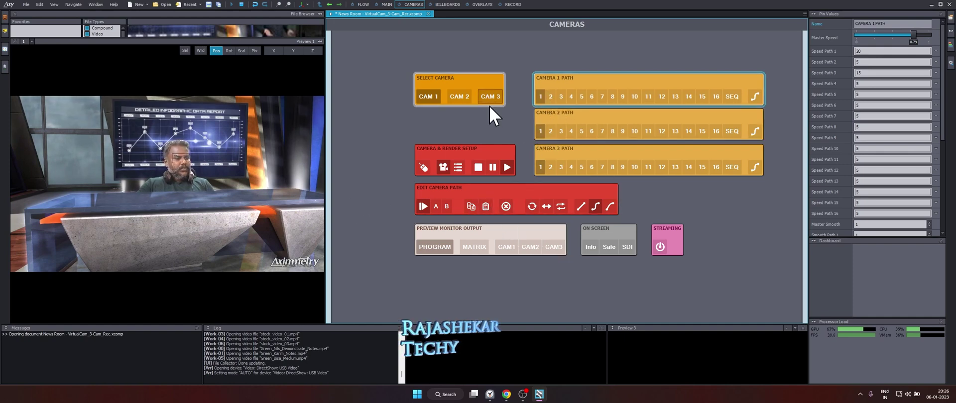
- Select Camera 1 path 2 and edit start position A, framing the presenter closely from an angle across the desk
{"action": "left_click", "coordinate": [551, 98]}
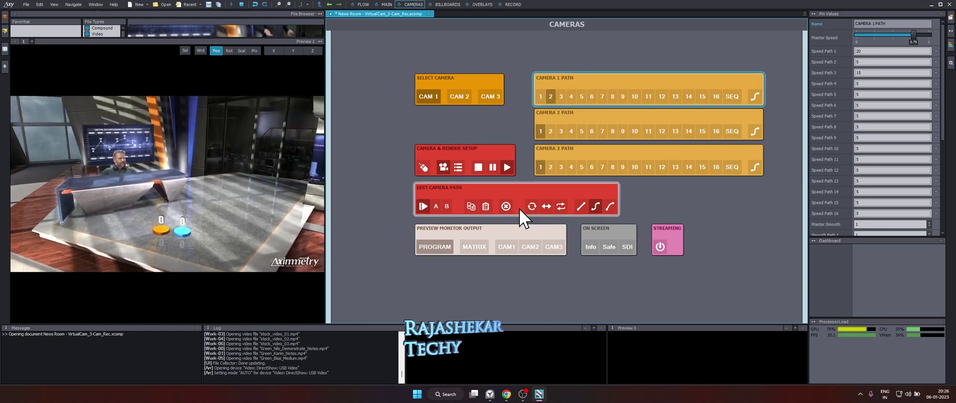
{"action": "left_click", "coordinate": [437, 207]}
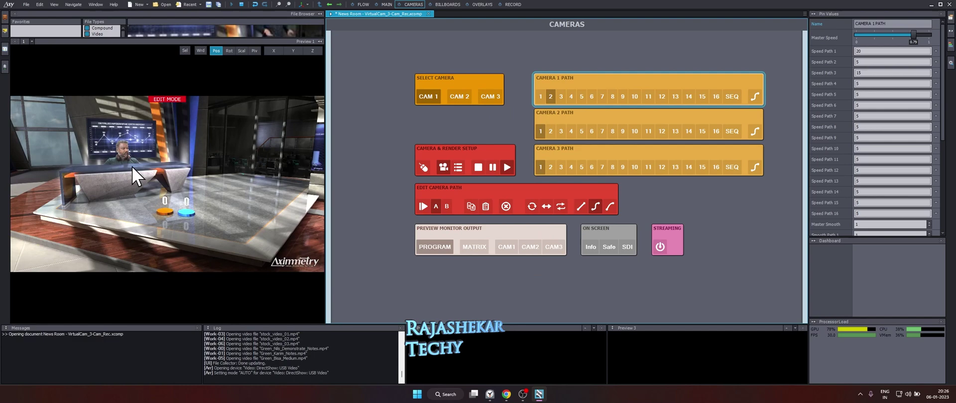
{"action": "mouse_move", "coordinate": [97, 183]}
{"action": "left_mouse_down"}
{"action": "mouse_move", "coordinate": [119, 182]}
{"action": "mouse_move", "coordinate": [84, 175]}
{"action": "mouse_move", "coordinate": [72, 155]}
{"action": "mouse_move", "coordinate": [84, 158]}
{"action": "mouse_move", "coordinate": [63, 143]}
{"action": "mouse_move", "coordinate": [82, 161]}
{"action": "mouse_move", "coordinate": [78, 171]}
{"action": "mouse_move", "coordinate": [120, 152]}
{"action": "mouse_move", "coordinate": [107, 176]}
{"action": "left_mouse_up"}
{"action": "scroll", "coordinate": [72, 155], "scroll_direction": "up", "scroll_amount": 3}
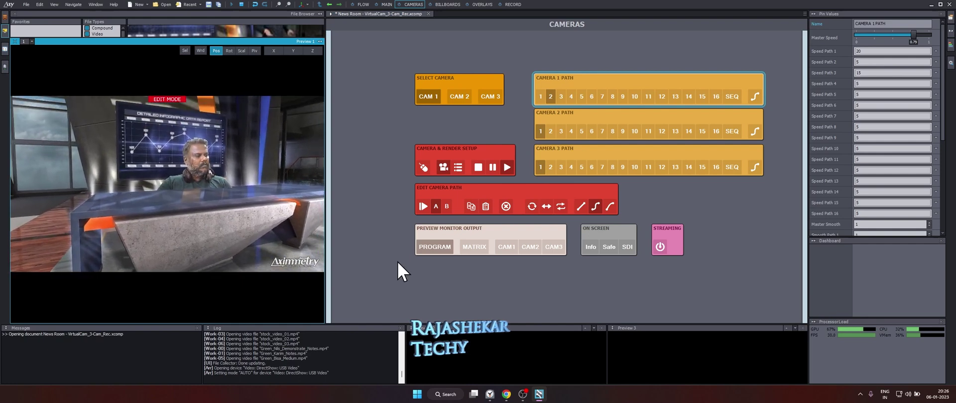
- Edit end position B of path 2, pasting the camera position and reframing the presenter with the globe screen behind
{"action": "left_click", "coordinate": [450, 209]}
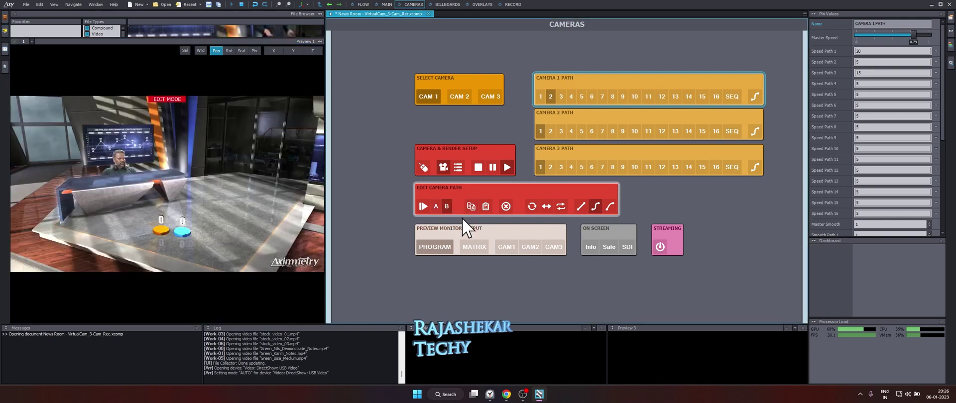
{"action": "left_click", "coordinate": [486, 206]}
{"action": "left_click_drag", "start_coordinate": [286, 203], "coordinate": [347, 181]}
{"action": "left_click_drag", "start_coordinate": [209, 182], "coordinate": [152, 170]}
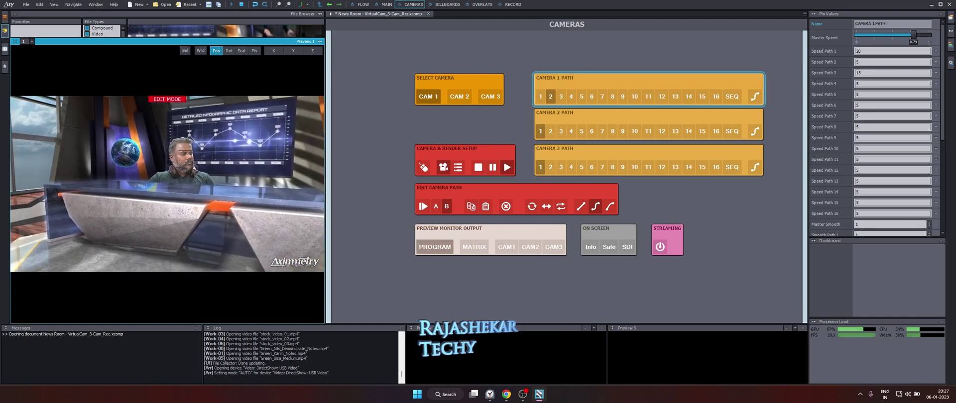
- Play Camera 1 path 2 and lower the master path speed to about 0.48, stopping and restarting playback
{"action": "left_click", "coordinate": [427, 212]}
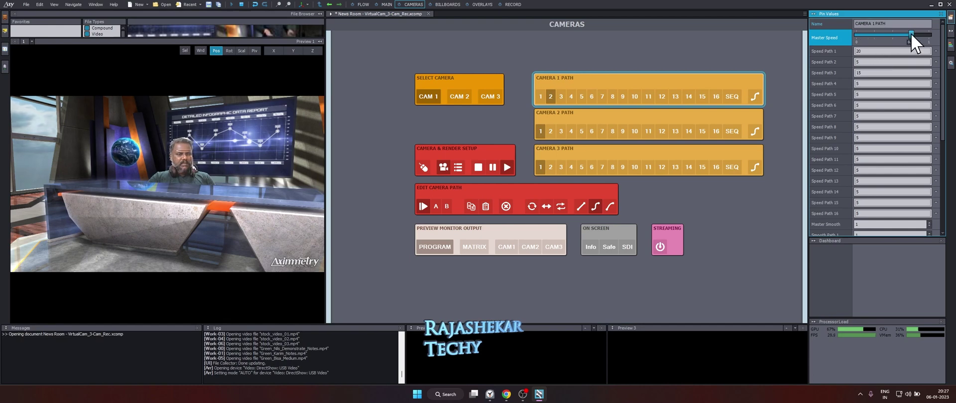
{"action": "left_click_drag", "start_coordinate": [910, 34], "coordinate": [892, 34]}
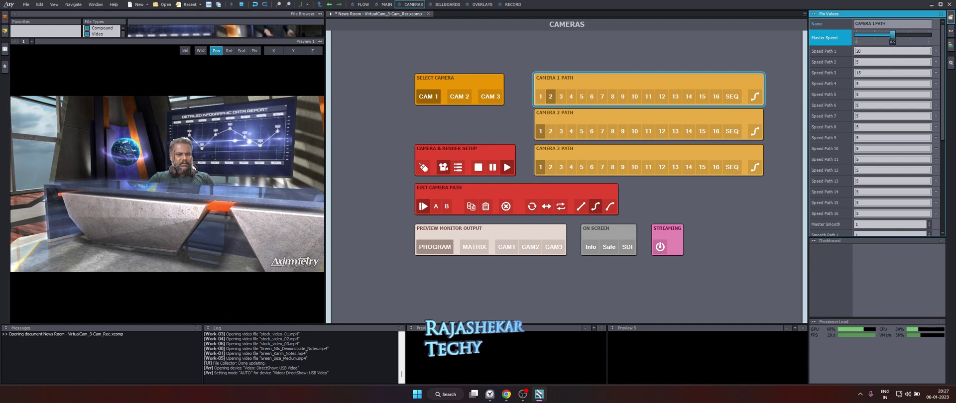
{"action": "left_click", "coordinate": [540, 166]}
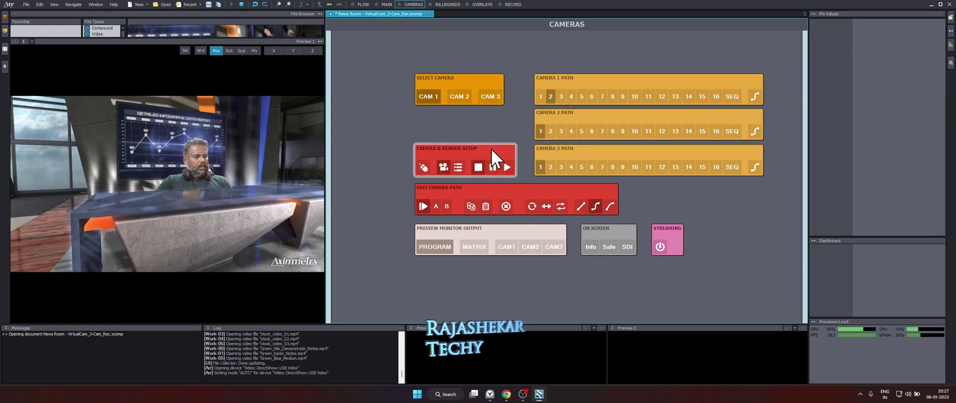
{"action": "left_click", "coordinate": [612, 85]}
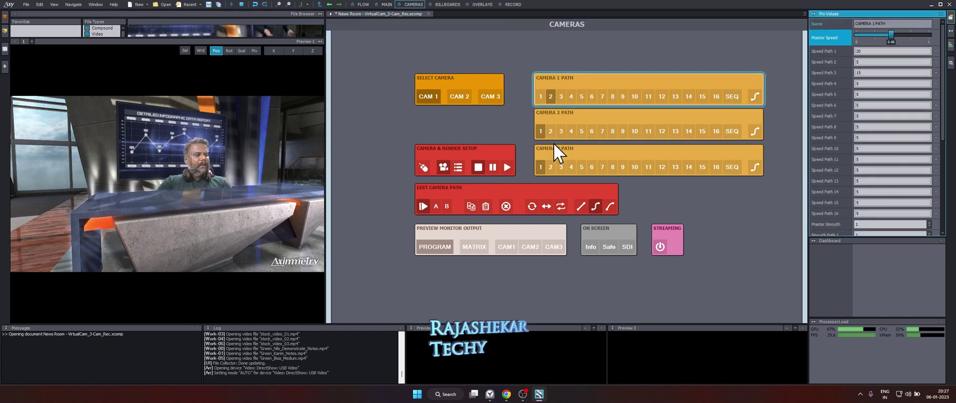
{"action": "left_click", "coordinate": [507, 168]}
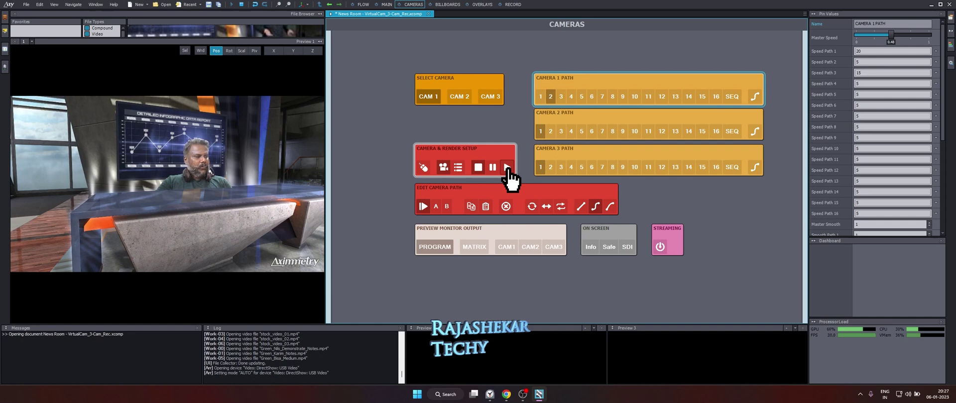
- Readjust the presenter framing at positions A and B of Camera 1 path 2, and play the path
{"action": "left_click", "coordinate": [261, 172]}
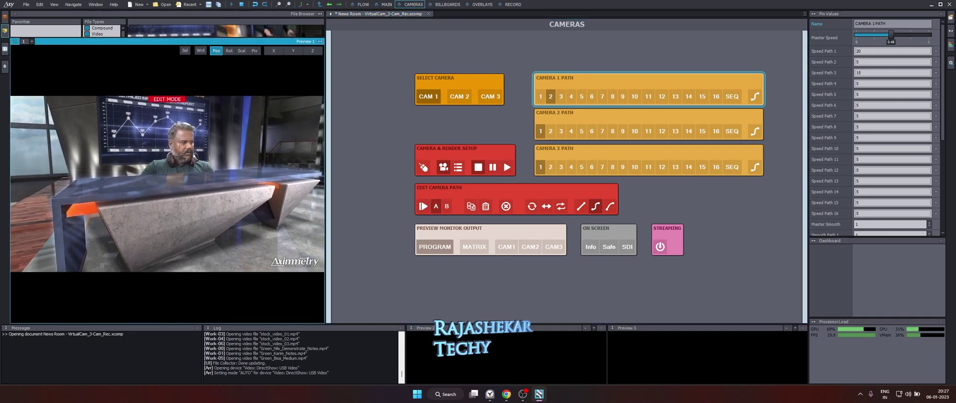
{"action": "left_click", "coordinate": [448, 207]}
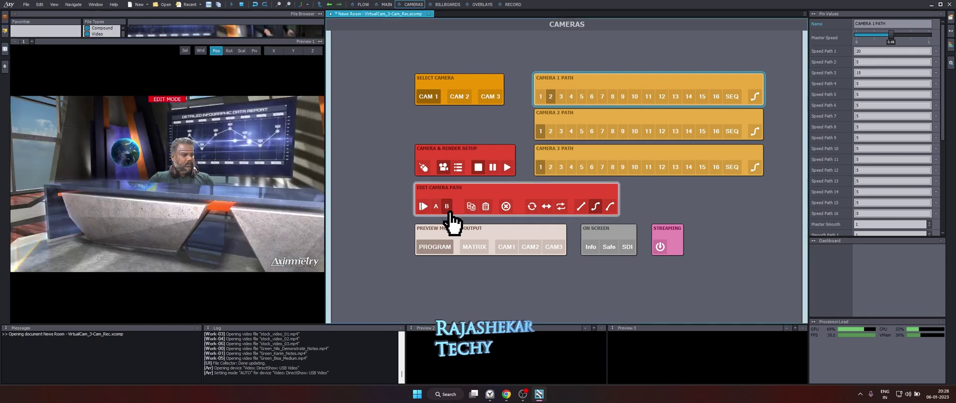
{"action": "left_click", "coordinate": [268, 194]}
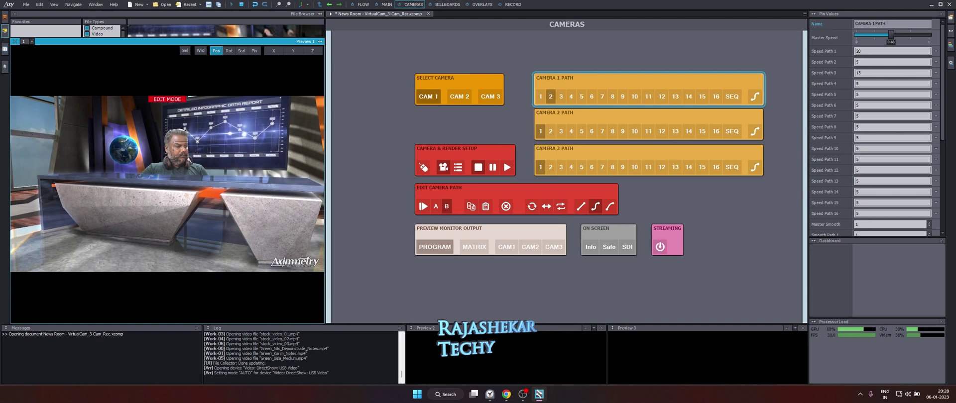
{"action": "left_click", "coordinate": [447, 202]}
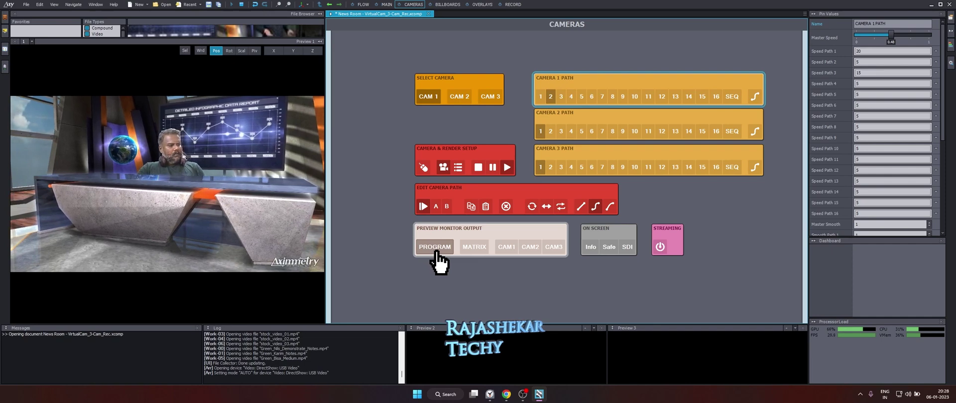
- Set the Camera 1 path movement to loop and scale Billboard 1 to 0.3
{"action": "left_click", "coordinate": [534, 211]}
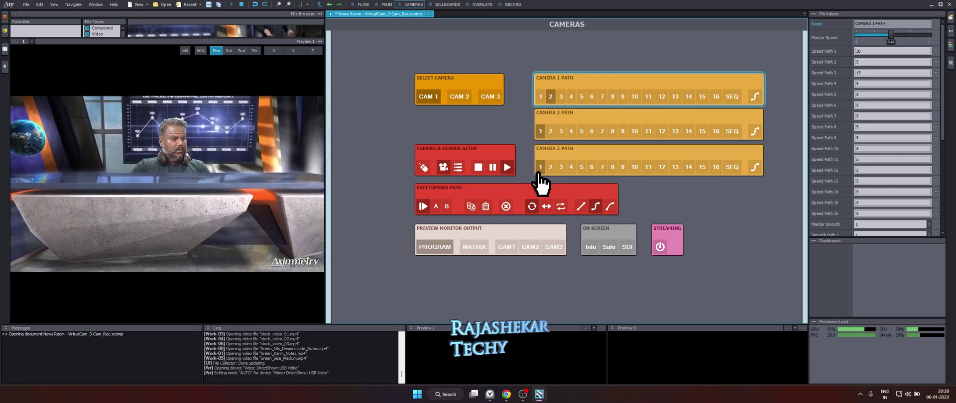
{"action": "left_click", "coordinate": [441, 4]}
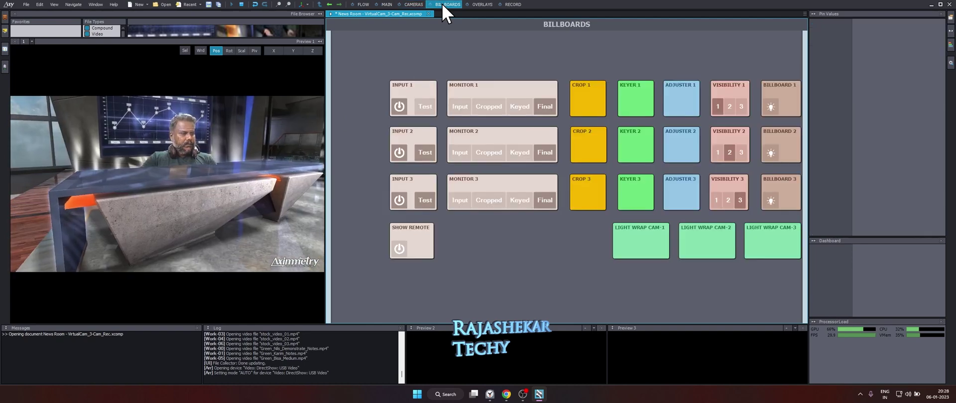
{"action": "left_click", "coordinate": [800, 97]}
{"action": "left_click", "coordinate": [882, 52]}
{"action": "type", "text": "0.4"}
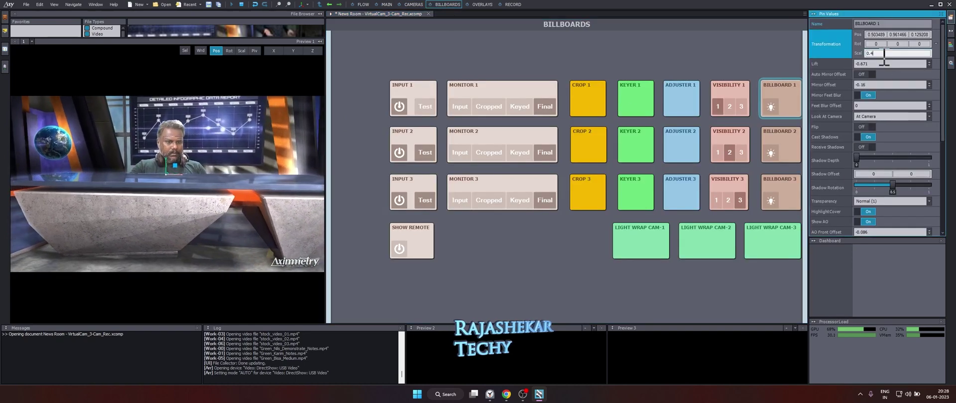
{"action": "key", "text": "BackSpace"}
{"action": "type", "text": "3"}
{"action": "key", "text": "Return"}
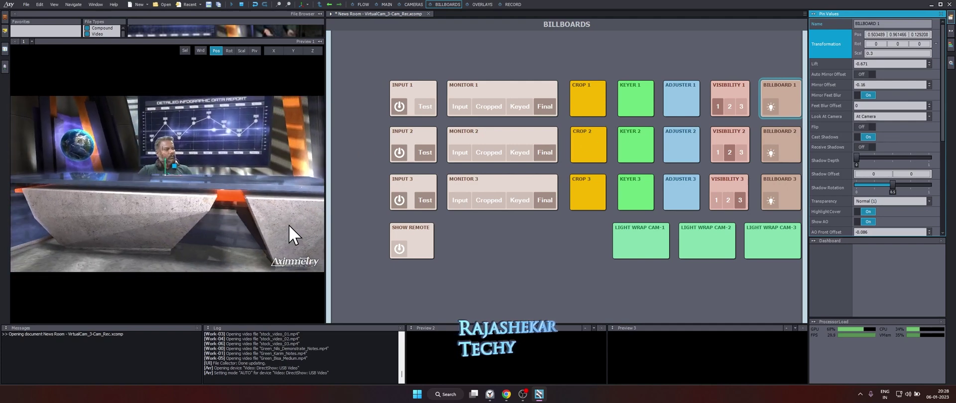
- Play Camera 1 paths 2 and 1, and set Speed Path 1 to 5
{"action": "left_click", "coordinate": [414, 4]}
{"action": "left_click", "coordinate": [551, 96]}
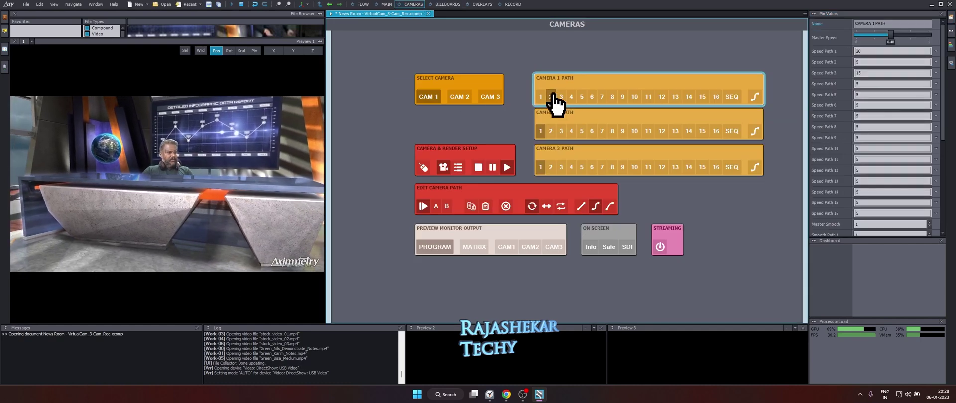
{"action": "left_click", "coordinate": [542, 97]}
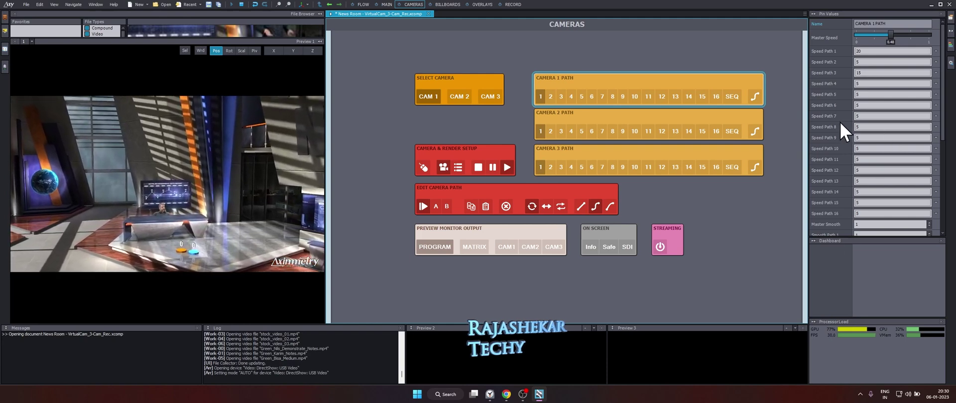
{"action": "left_click", "coordinate": [869, 52]}
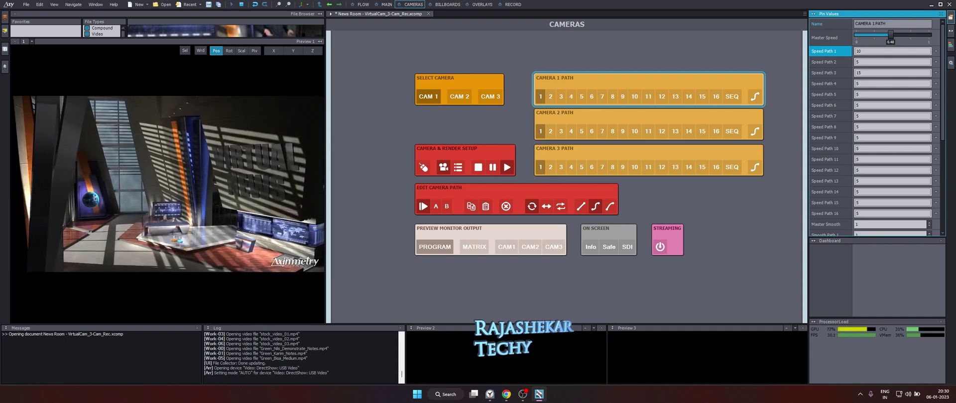
{"action": "left_click_drag", "start_coordinate": [863, 51], "coordinate": [830, 52]}
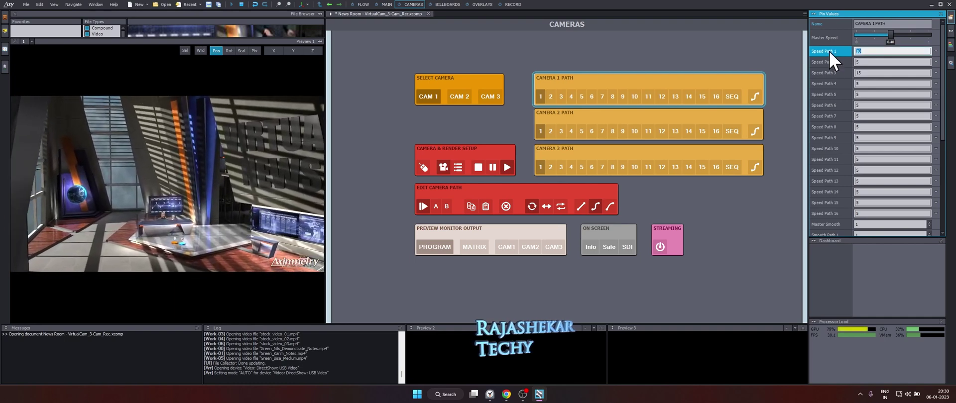
{"action": "type", "text": "5"}
{"action": "key", "text": "Return"}
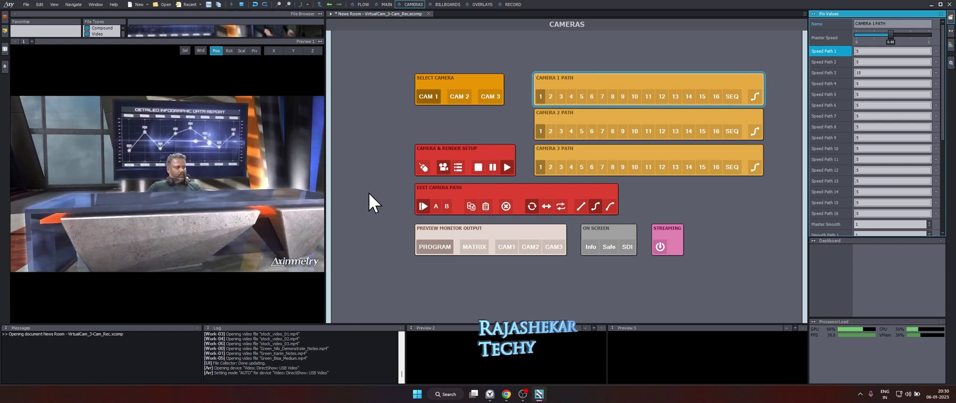
{"action": "type", "text": "1"}
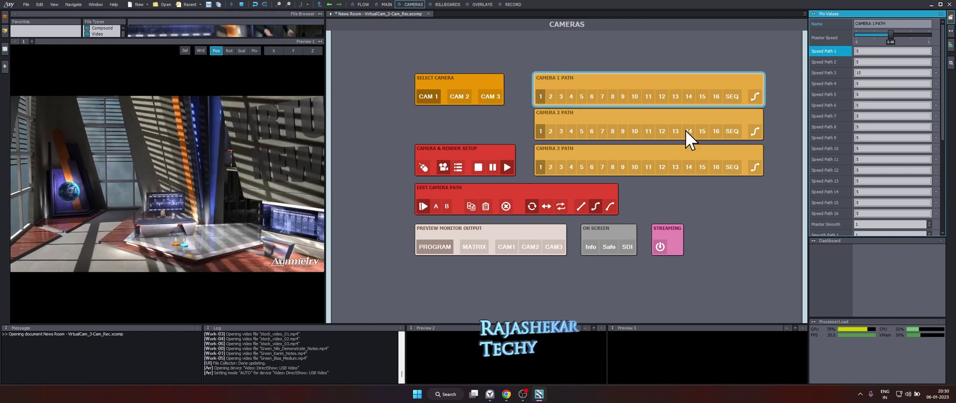
{"action": "left_click", "coordinate": [552, 97]}
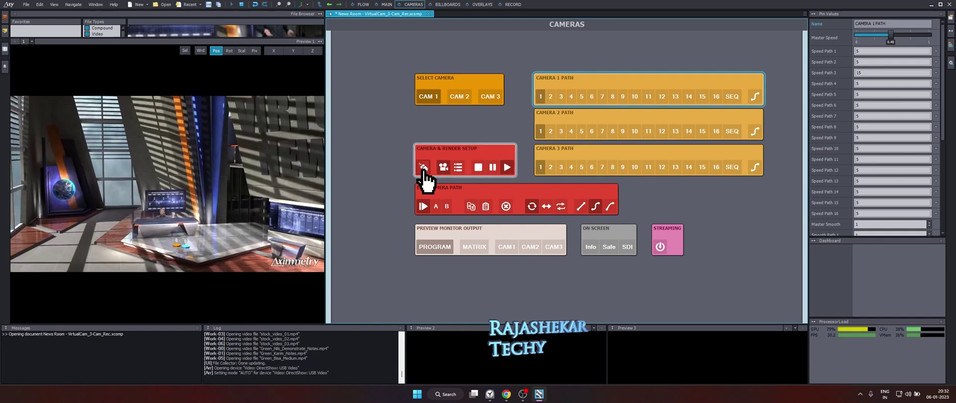
- Switch Camera 1 to free mode and reframe the view closer to the presenter's desk
{"action": "left_click", "coordinate": [423, 168]}
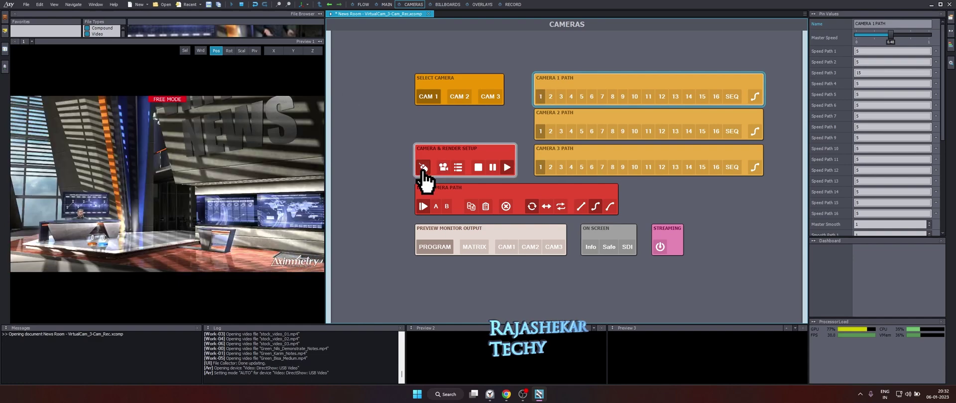
{"action": "left_click_drag", "start_coordinate": [193, 200], "coordinate": [163, 214]}
{"action": "scroll", "coordinate": [163, 214], "scroll_direction": "up", "scroll_amount": 3}
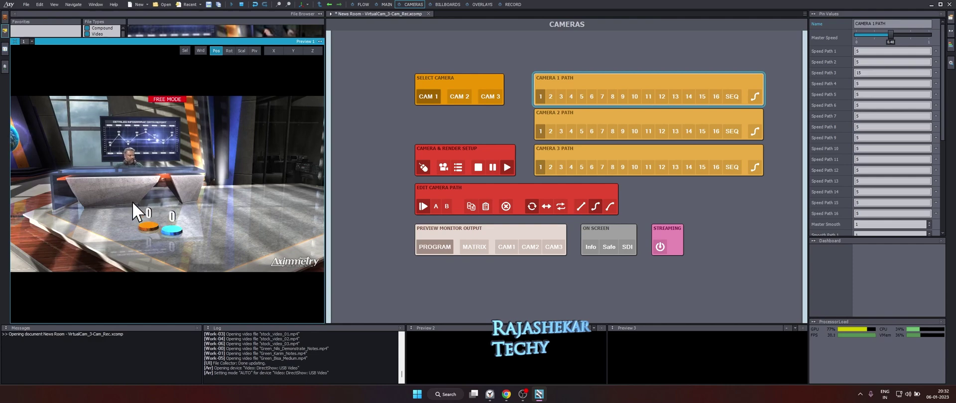
- Find the Grafikon compound in the flow graph and deactivate it to remove the chart discs from the set
{"action": "left_click", "coordinate": [360, 5]}
{"action": "scroll", "coordinate": [460, 160], "scroll_direction": "down", "scroll_amount": 3}
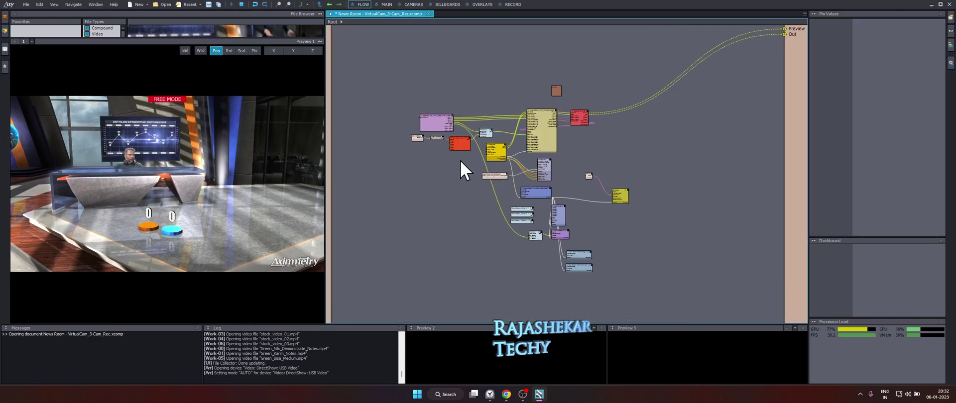
{"action": "scroll", "coordinate": [462, 198], "scroll_direction": "up", "scroll_amount": 4}
{"action": "scroll", "coordinate": [477, 165], "scroll_direction": "down", "scroll_amount": 1}
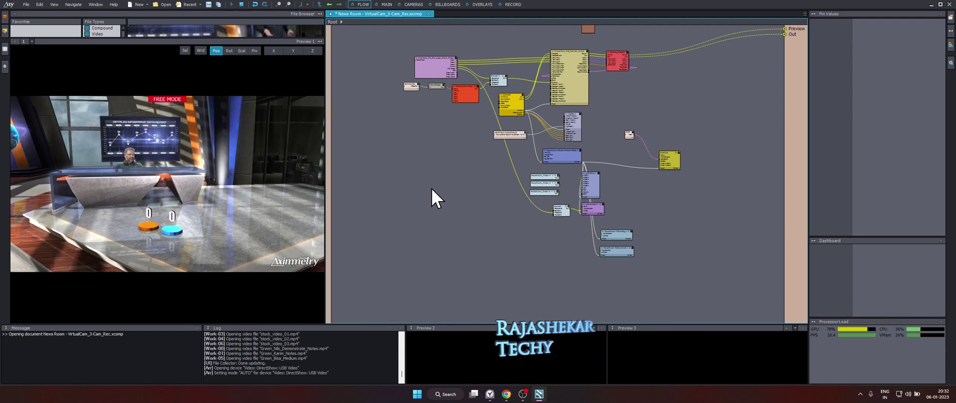
{"action": "scroll", "coordinate": [539, 276], "scroll_direction": "up", "scroll_amount": 2}
{"action": "middle_click_drag", "start_coordinate": [535, 228], "coordinate": [459, 225]}
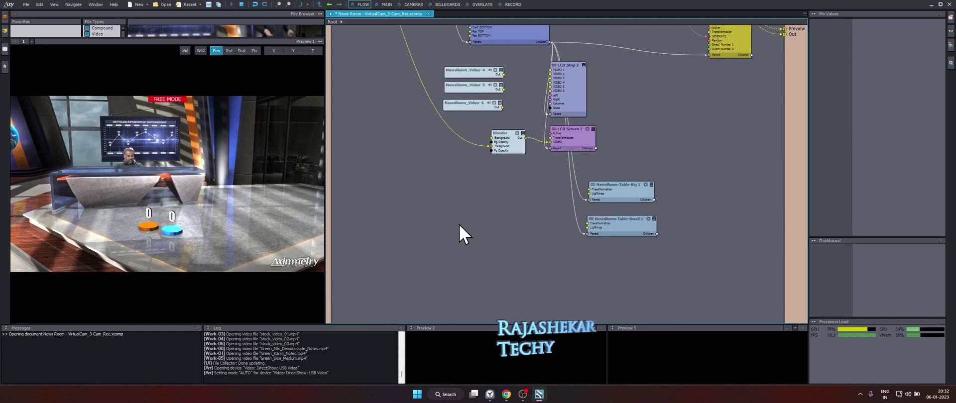
{"action": "scroll", "coordinate": [556, 202], "scroll_direction": "up", "scroll_amount": 2}
{"action": "middle_click_drag", "start_coordinate": [547, 198], "coordinate": [471, 222]}
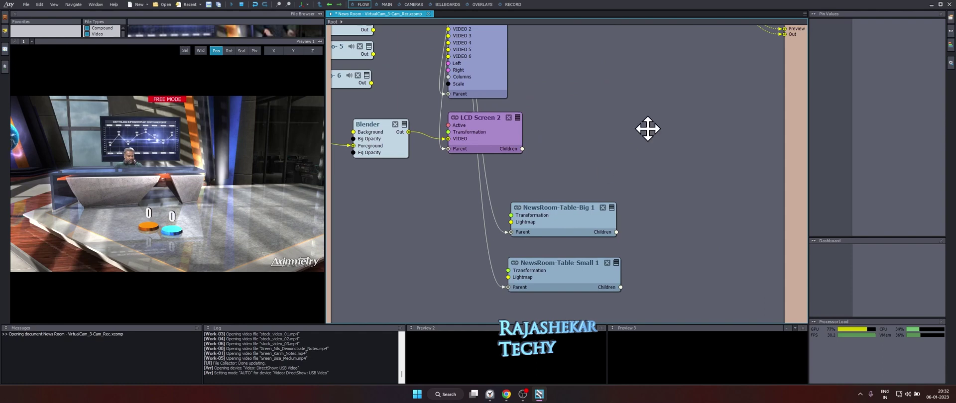
{"action": "middle_click_drag", "start_coordinate": [647, 130], "coordinate": [605, 164]}
{"action": "left_click", "coordinate": [650, 84]}
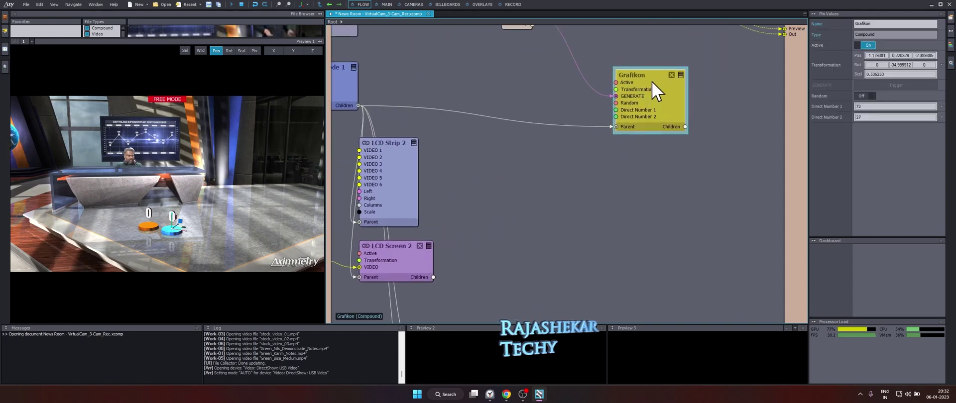
{"action": "left_click", "coordinate": [860, 44]}
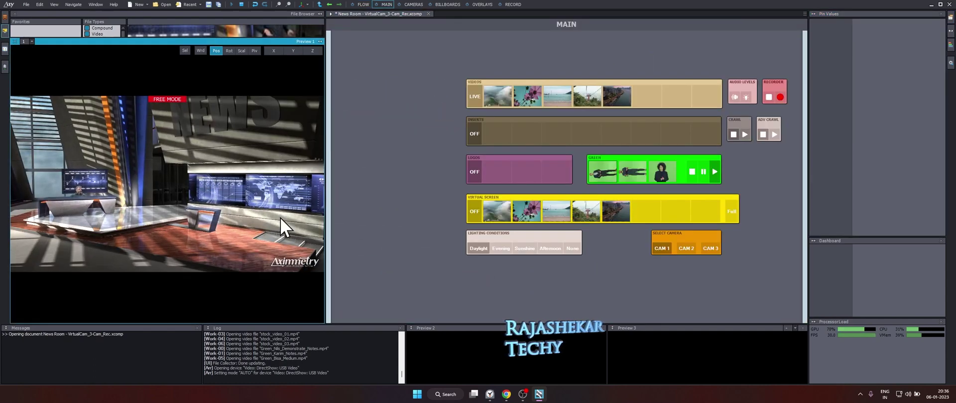
- Show the first video on the virtual screen and frame the free camera closely on the presenter and screen
{"action": "left_click", "coordinate": [363, 4]}
{"action": "left_click", "coordinate": [382, 4]}
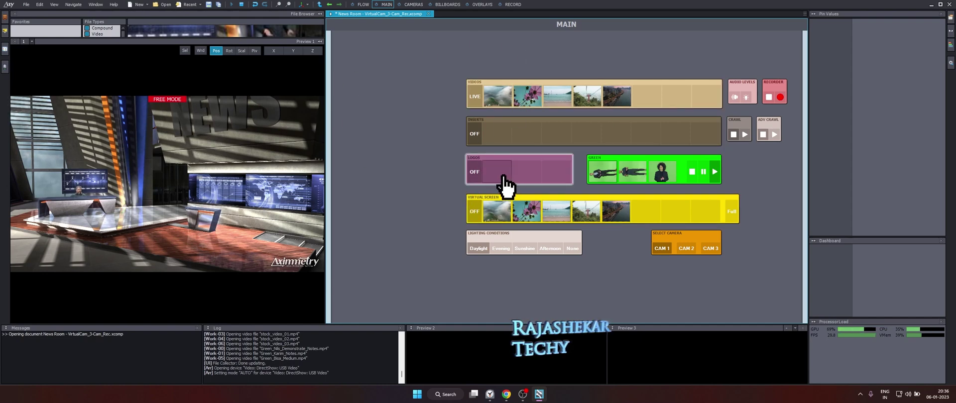
{"action": "left_click", "coordinate": [493, 216]}
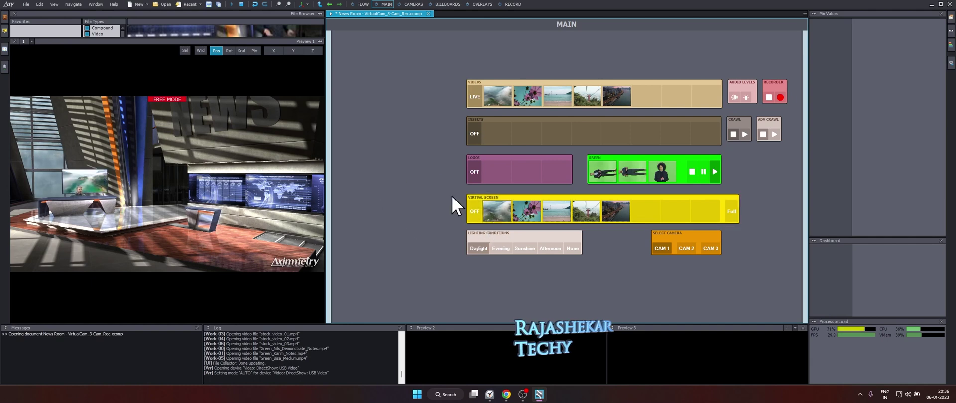
{"action": "scroll", "coordinate": [53, 170], "scroll_direction": "up", "scroll_amount": 4}
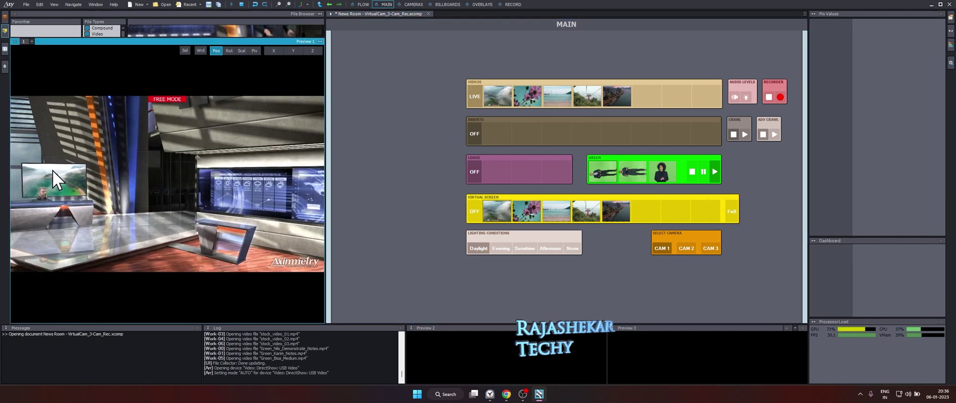
{"action": "left_click_drag", "start_coordinate": [53, 170], "coordinate": [297, 197]}
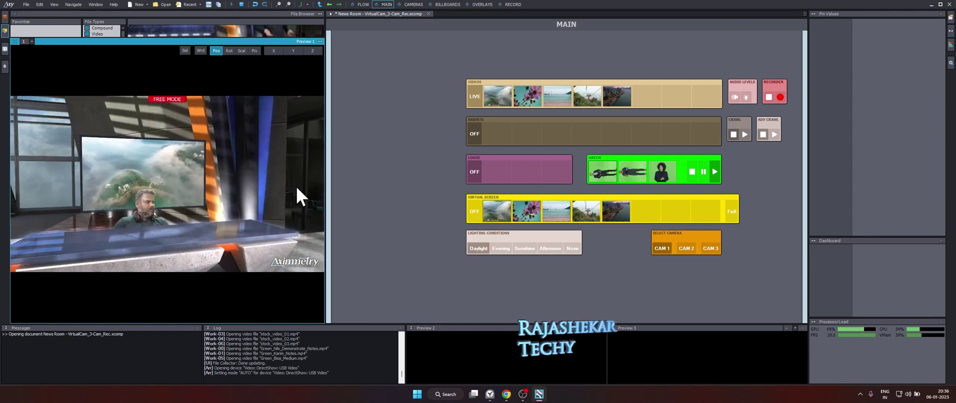
- Switch the virtual screen through its second, third, fourth and fifth videos
{"action": "left_click", "coordinate": [529, 212]}
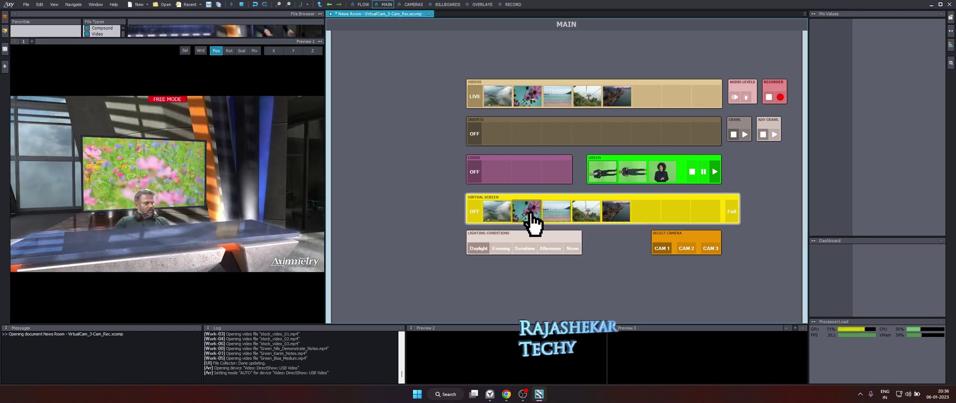
{"action": "left_click", "coordinate": [560, 214]}
{"action": "left_click", "coordinate": [590, 214]}
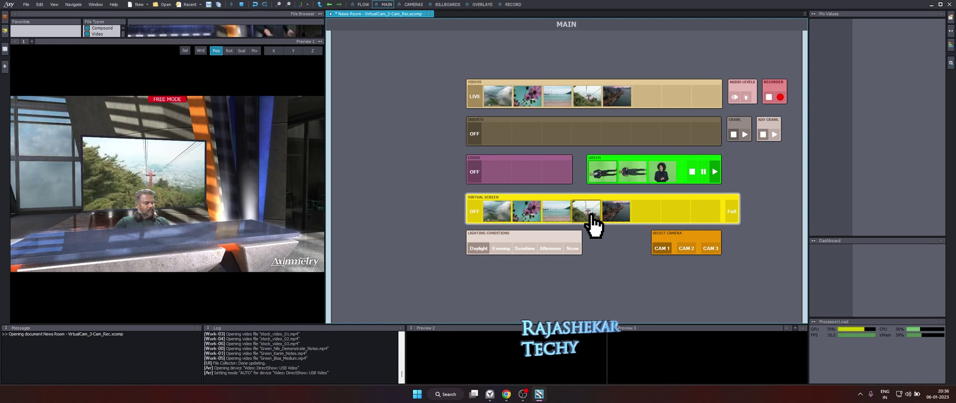
{"action": "left_click", "coordinate": [617, 215]}
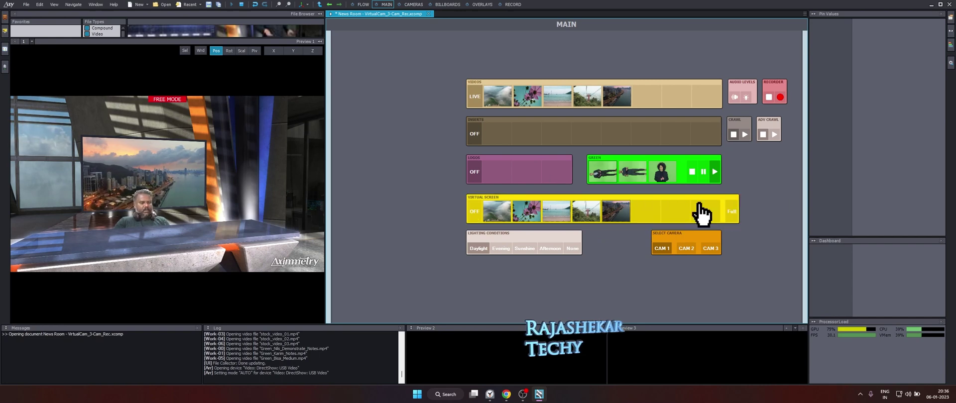
- Replace the virtual screen's Video File 1 with RT_New.mp4 from D:\Saves\ARP_CG and show it on the screen
{"action": "left_click", "coordinate": [492, 199]}
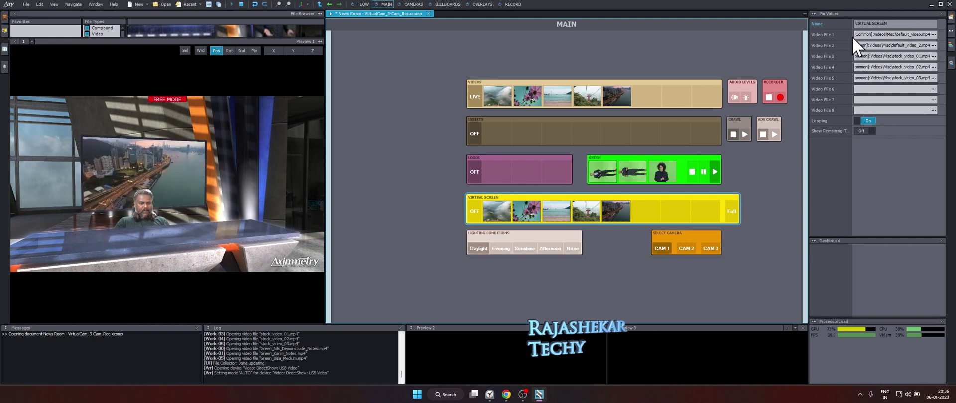
{"action": "left_click", "coordinate": [937, 36]}
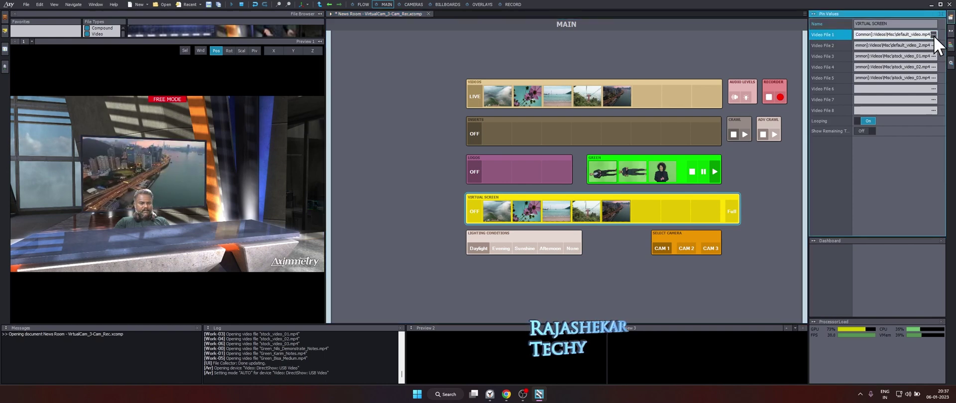
{"action": "left_click", "coordinate": [934, 35]}
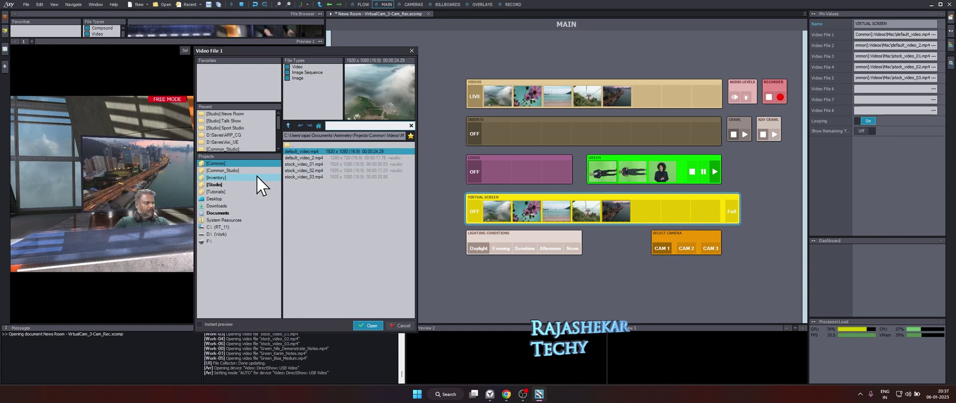
{"action": "left_click", "coordinate": [234, 135]}
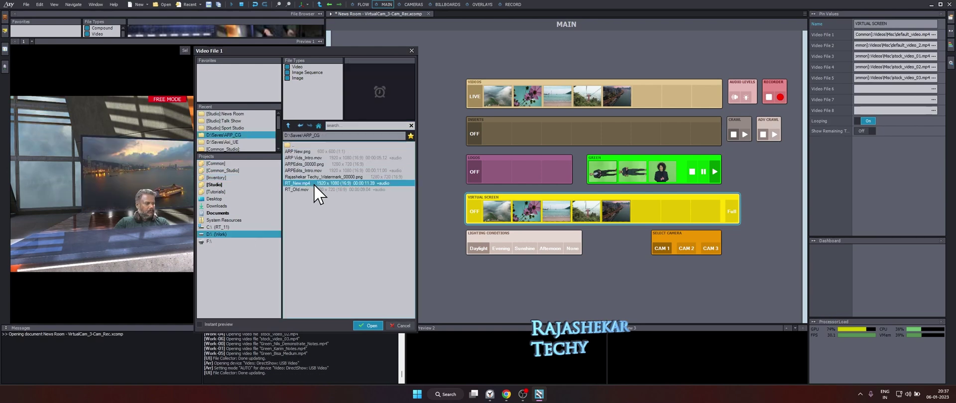
{"action": "left_click", "coordinate": [314, 184]}
{"action": "left_click", "coordinate": [369, 326]}
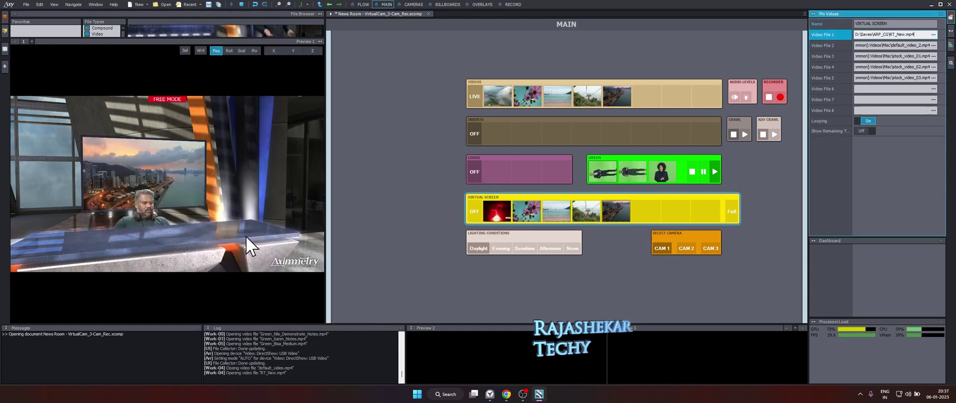
{"action": "left_click", "coordinate": [505, 211]}
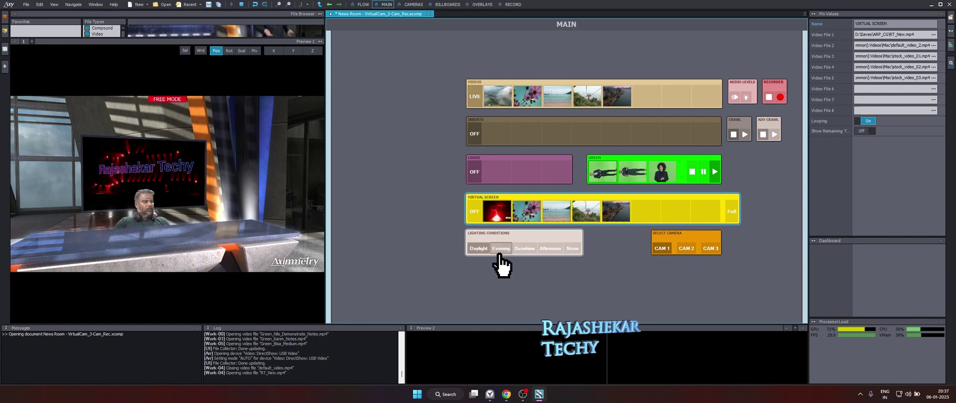
- Play the five main video clips full frame one after another, finishing on the first clip
{"action": "left_click", "coordinate": [499, 98]}
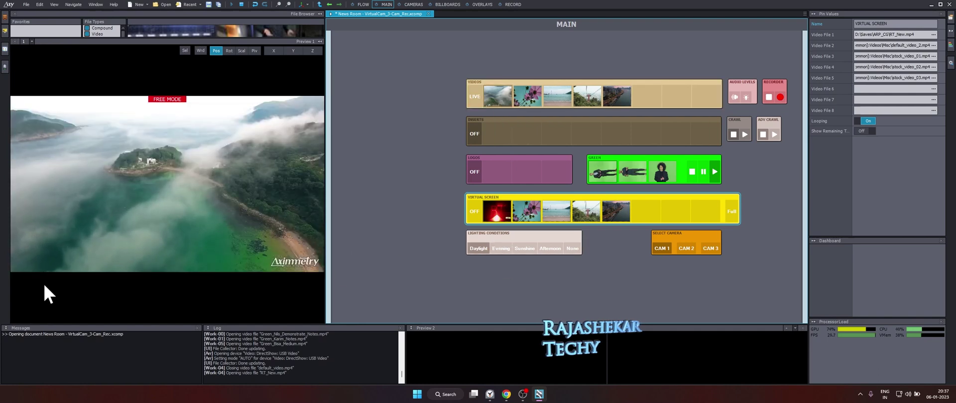
{"action": "left_click", "coordinate": [530, 97]}
{"action": "left_click", "coordinate": [568, 98]}
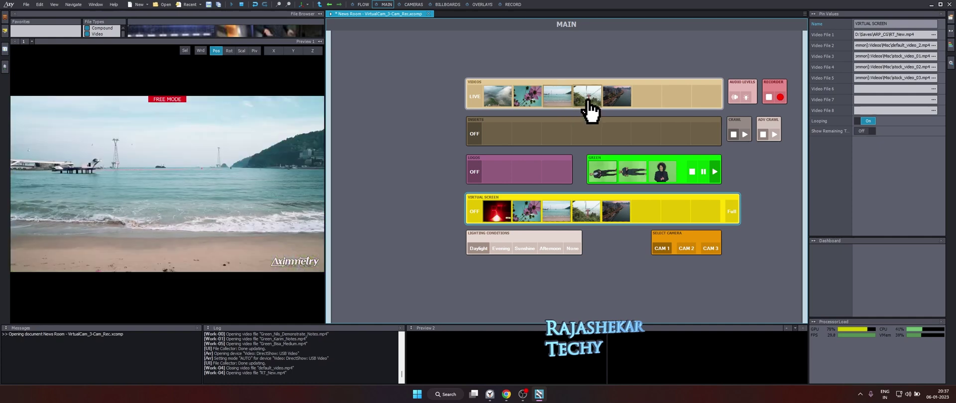
{"action": "left_click", "coordinate": [598, 102]}
{"action": "left_click", "coordinate": [623, 102]}
{"action": "left_click", "coordinate": [490, 102]}
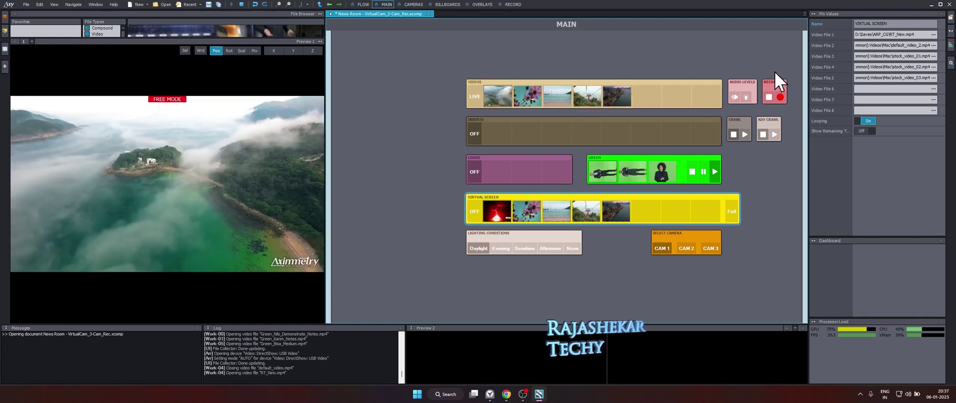
- Replace Video File 1 in the main videos list with RT_New.mp4 from D:\Saves\ARP_CG
{"action": "left_click", "coordinate": [497, 81]}
{"action": "left_click", "coordinate": [934, 34]}
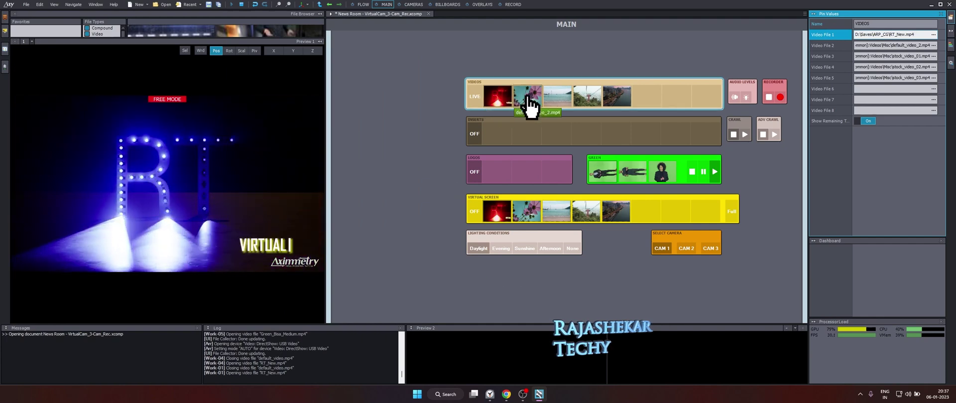
- Play the second, fifth and first main video clips full frame, and return the output to the live studio view
{"action": "left_click", "coordinate": [528, 97]}
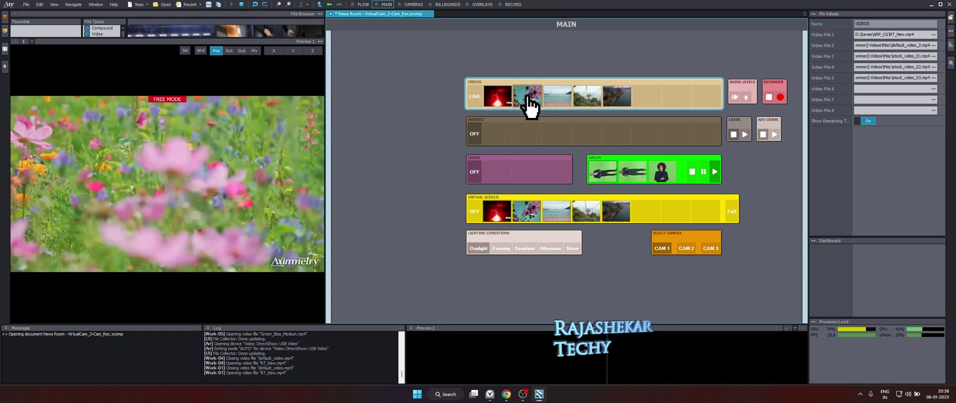
{"action": "left_click", "coordinate": [622, 103]}
{"action": "left_click", "coordinate": [503, 94]}
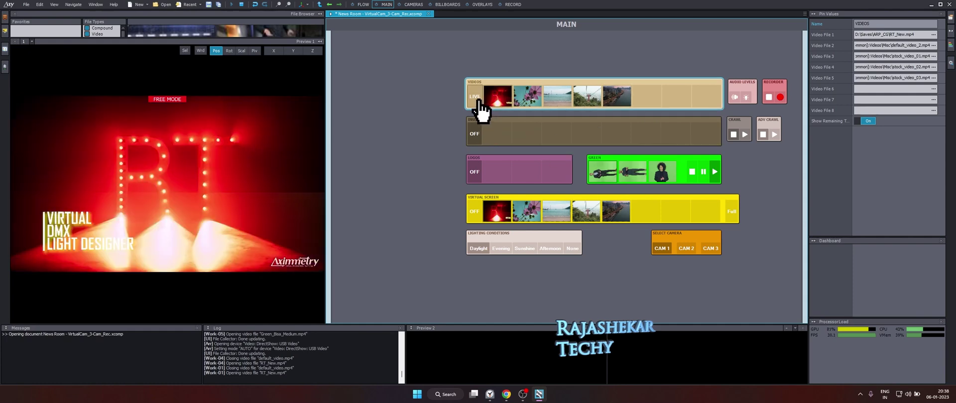
{"action": "left_click", "coordinate": [479, 100]}
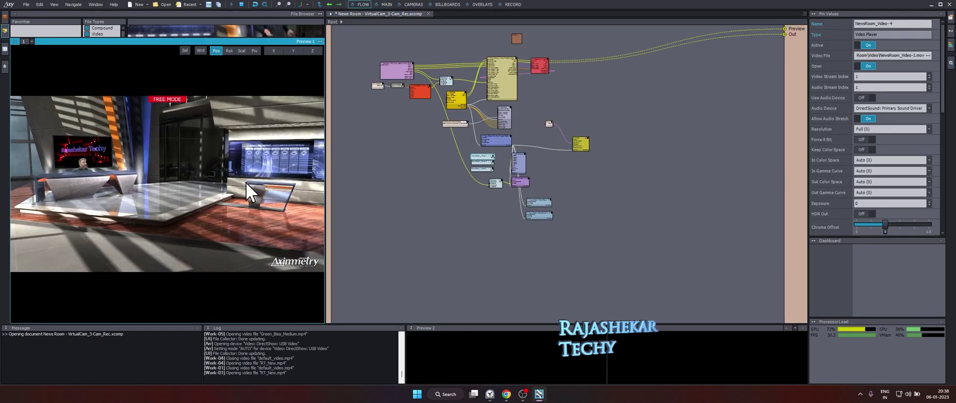
- Connect the outputs of NewsRoom_Video- 4, 5 and 6 to the VIDEO 1, VIDEO 2 and VIDEO 3 inputs of LCD Strip 2
{"action": "middle_click_drag", "start_coordinate": [246, 184], "coordinate": [7, 160]}
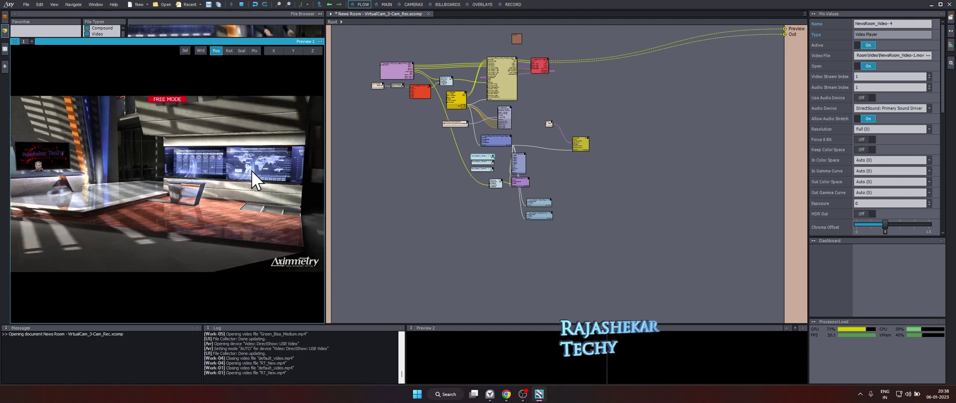
{"action": "left_click", "coordinate": [381, 6]}
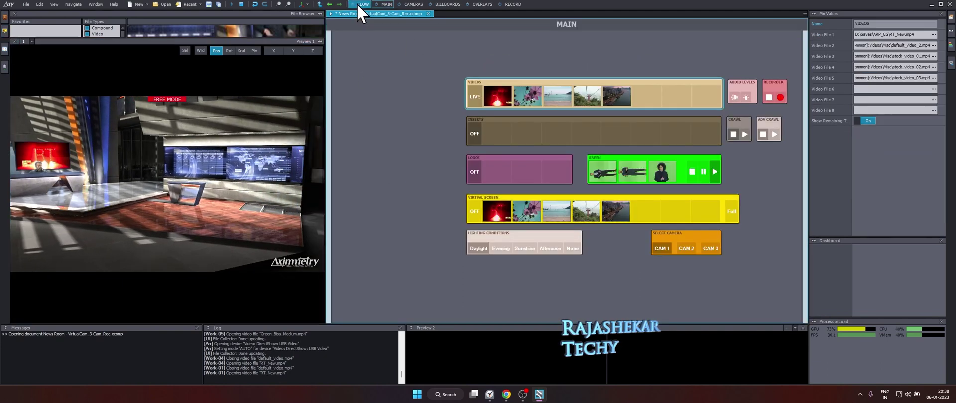
{"action": "left_click", "coordinate": [356, 4]}
{"action": "scroll", "coordinate": [534, 180], "scroll_direction": "up", "scroll_amount": 2}
{"action": "scroll", "coordinate": [548, 199], "scroll_direction": "up", "scroll_amount": 5}
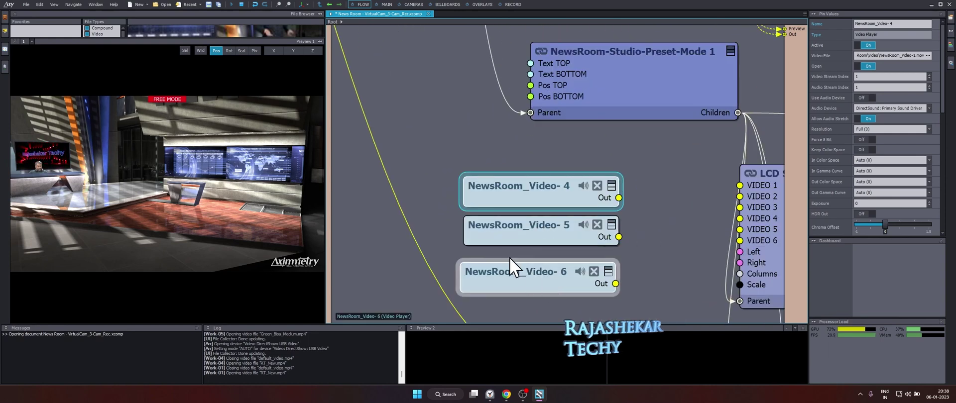
{"action": "middle_click_drag", "start_coordinate": [643, 198], "coordinate": [548, 166]}
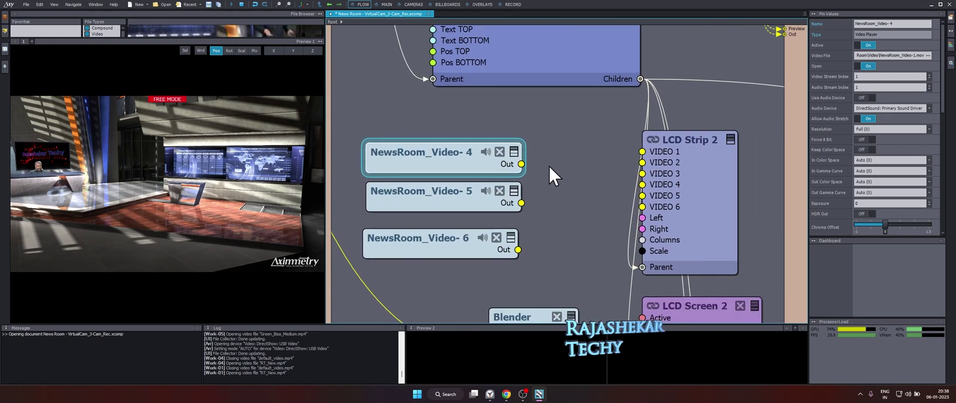
{"action": "left_click_drag", "start_coordinate": [576, 173], "coordinate": [642, 152]}
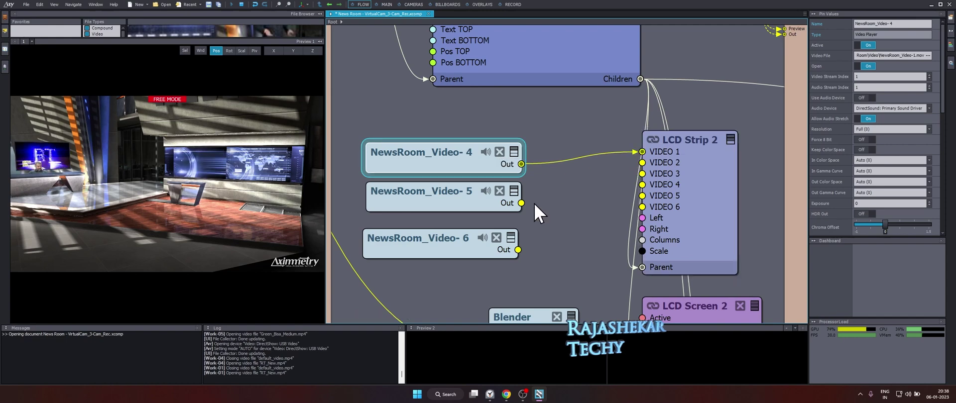
{"action": "left_click_drag", "start_coordinate": [521, 202], "coordinate": [642, 163]}
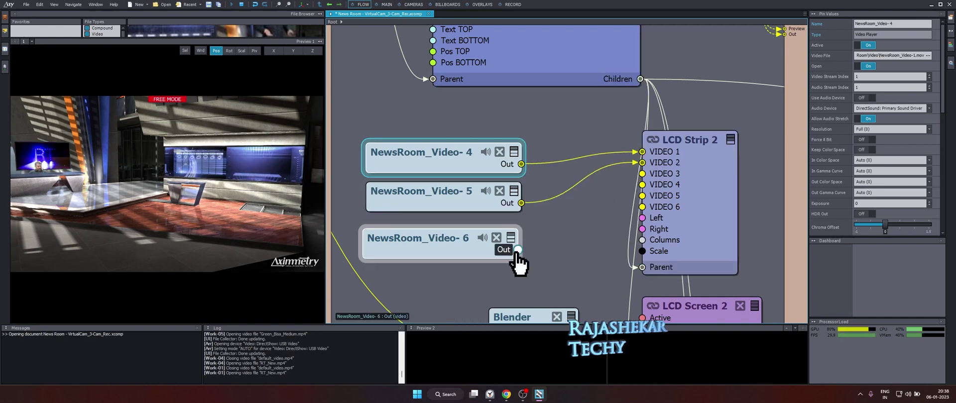
{"action": "left_click_drag", "start_coordinate": [629, 197], "coordinate": [643, 173]}
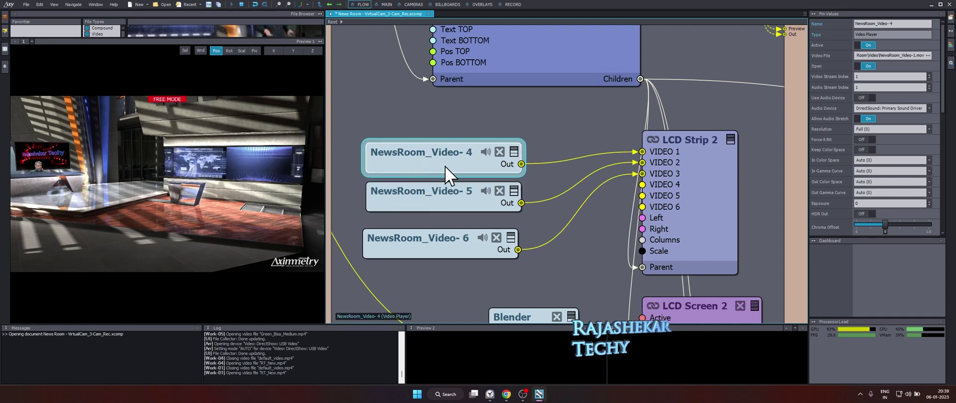
- Set the video file of the NewsRoom_Video- 4 player to RT_New.mp4 from D:\Saves\ARP_CG
{"action": "left_click", "coordinate": [928, 55]}
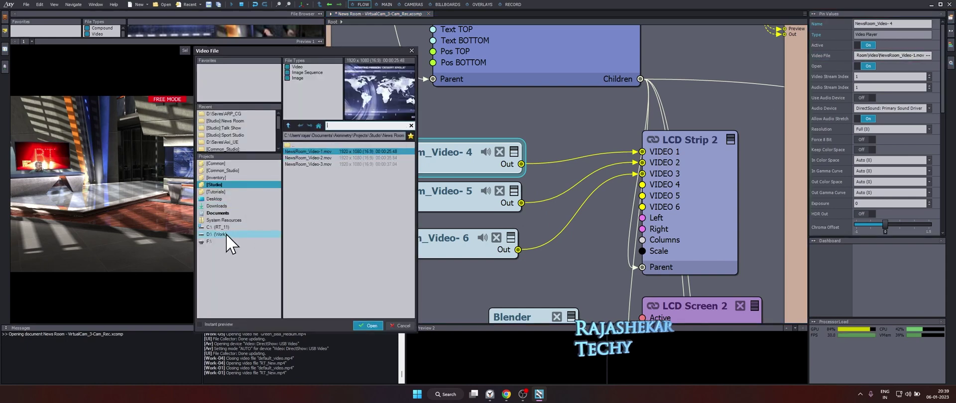
{"action": "left_click", "coordinate": [226, 234]}
{"action": "double_click", "coordinate": [309, 188]}
{"action": "double_click", "coordinate": [349, 234]}
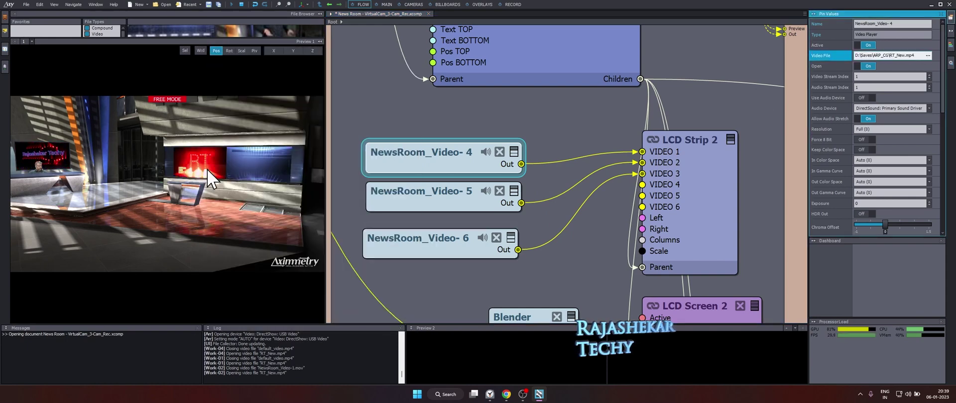
- Set the video files of the NewsRoom_Video- 5 and NewsRoom_Video- 6 players to RT_New.mp4 from D:\Saves\ARP_CG
{"action": "left_click", "coordinate": [440, 198]}
{"action": "left_click", "coordinate": [926, 56]}
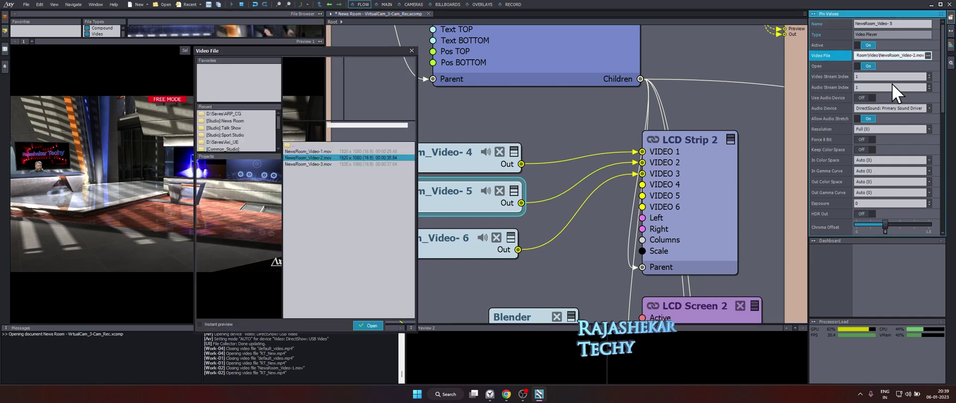
{"action": "left_click", "coordinate": [226, 235]}
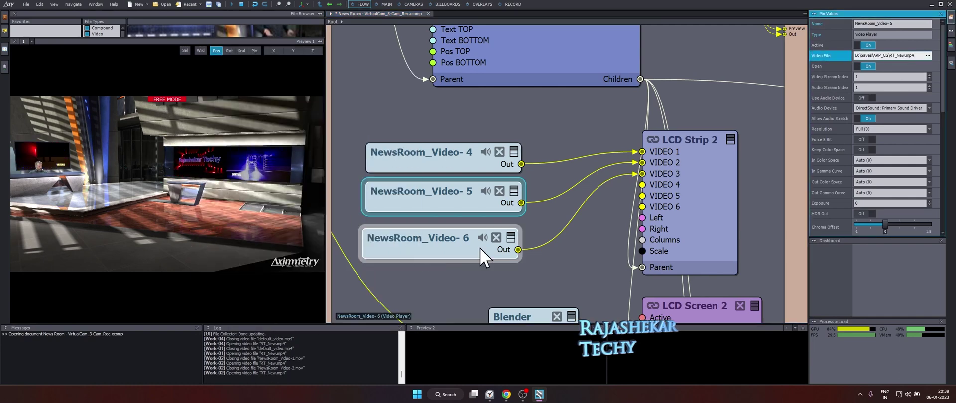
{"action": "left_click", "coordinate": [421, 253]}
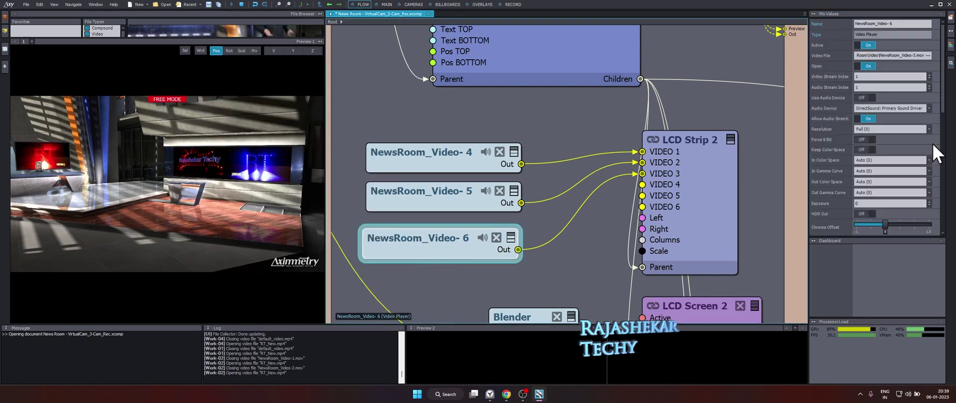
{"action": "left_click", "coordinate": [928, 55]}
{"action": "key", "text": "Escape"}
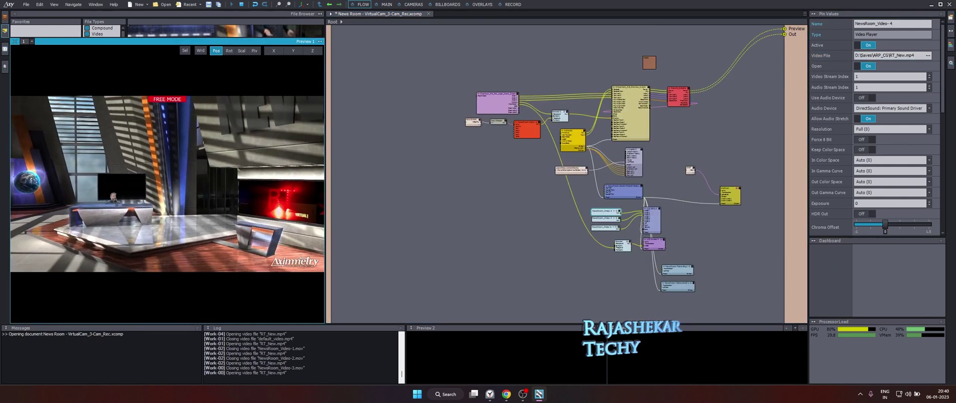
- Examine the studio's wall screens and how the video players and Blender feed LCD Strip 2 and LCD Screen 2 in the node graph
{"action": "middle_click_drag", "start_coordinate": [287, 187], "coordinate": [278, 187]}
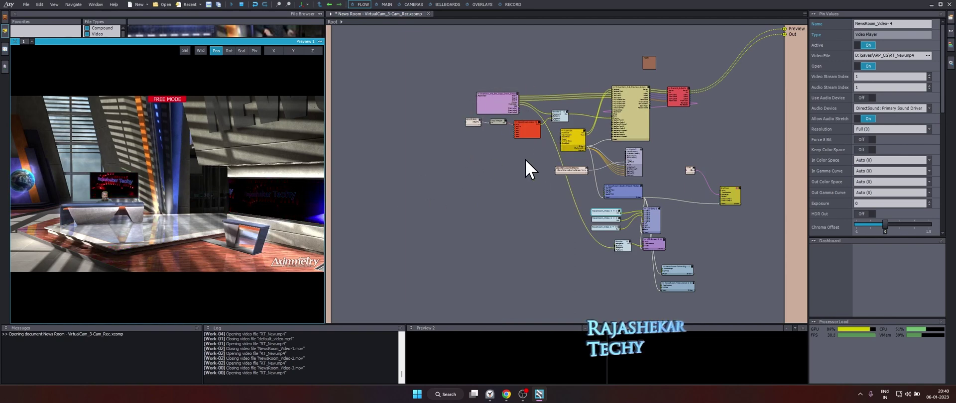
{"action": "scroll", "coordinate": [548, 127], "scroll_direction": "up", "scroll_amount": 5}
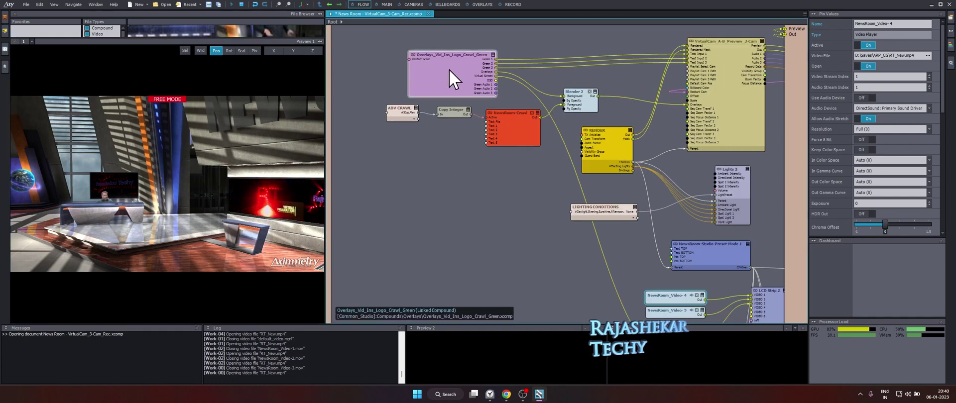
{"action": "right_click_drag", "start_coordinate": [555, 243], "coordinate": [471, 136]}
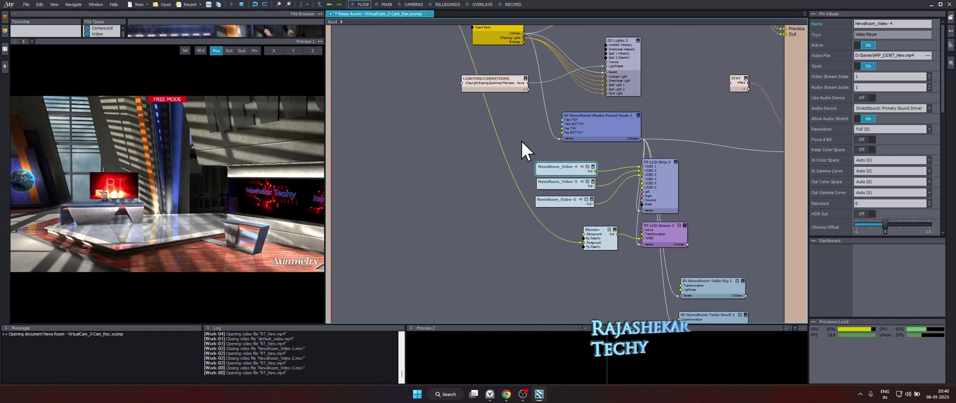
{"action": "scroll", "coordinate": [548, 152], "scroll_direction": "up", "scroll_amount": 3}
{"action": "right_click_drag", "start_coordinate": [618, 200], "coordinate": [504, 128]}
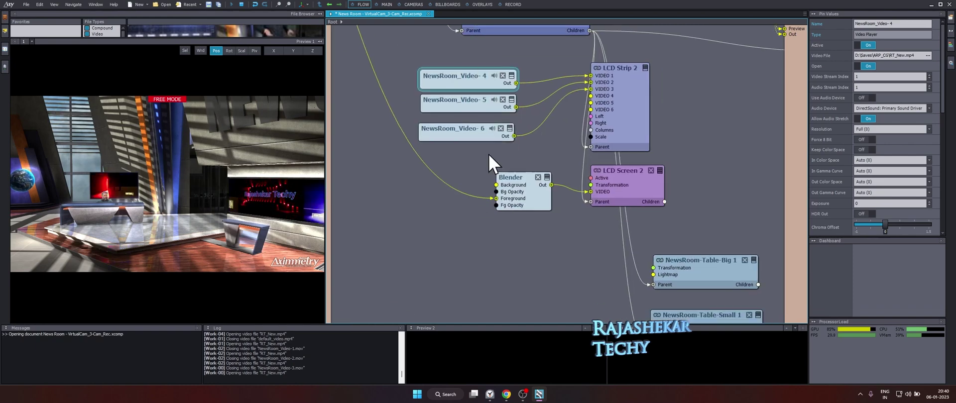
{"action": "scroll", "coordinate": [636, 133], "scroll_direction": "down", "scroll_amount": 6}
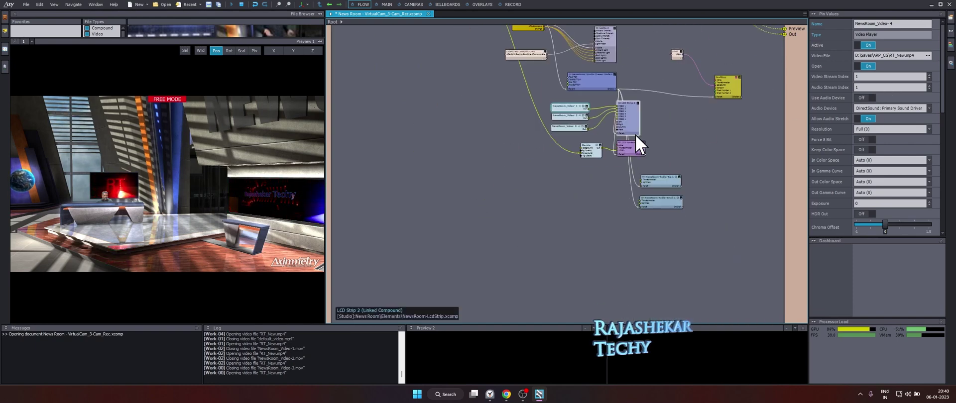
{"action": "scroll", "coordinate": [623, 130], "scroll_direction": "up", "scroll_amount": 7}
{"action": "scroll", "coordinate": [483, 141], "scroll_direction": "down", "scroll_amount": 2}
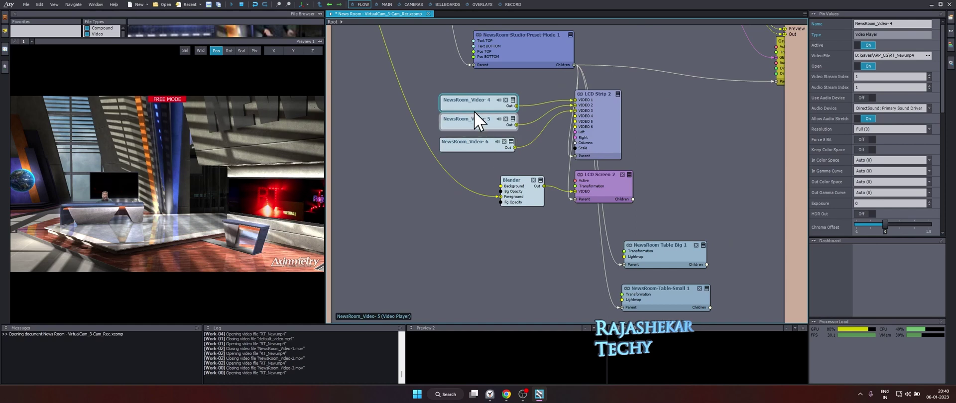
{"action": "scroll", "coordinate": [513, 150], "scroll_direction": "down", "scroll_amount": 2}
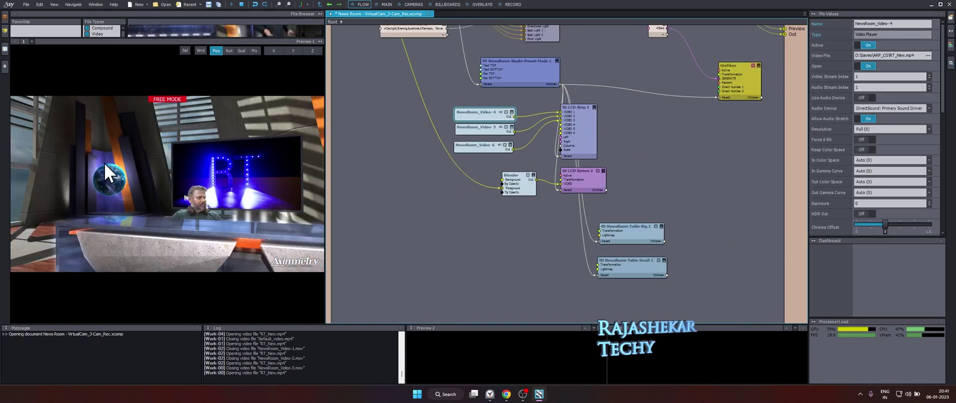
- Try the Evening, Sunshine and Afternoon lighting conditions on the studio, and settle on Evening
{"action": "left_click", "coordinate": [385, 5]}
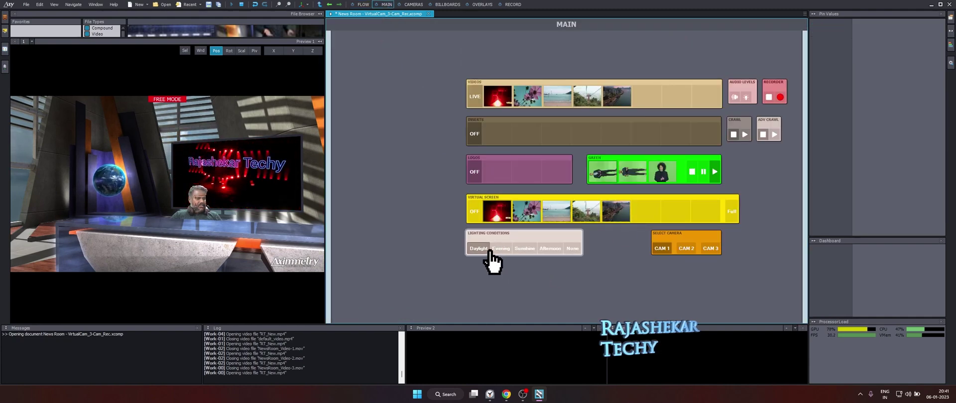
{"action": "left_click_drag", "start_coordinate": [269, 183], "coordinate": [252, 167]}
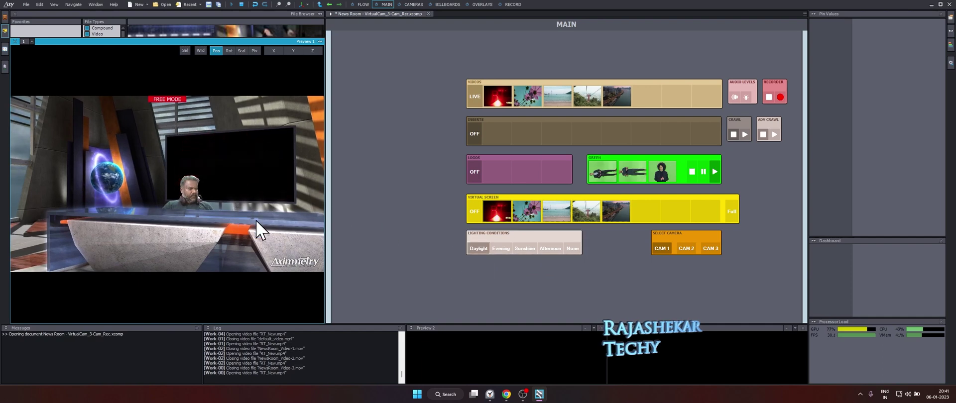
{"action": "left_click", "coordinate": [499, 249]}
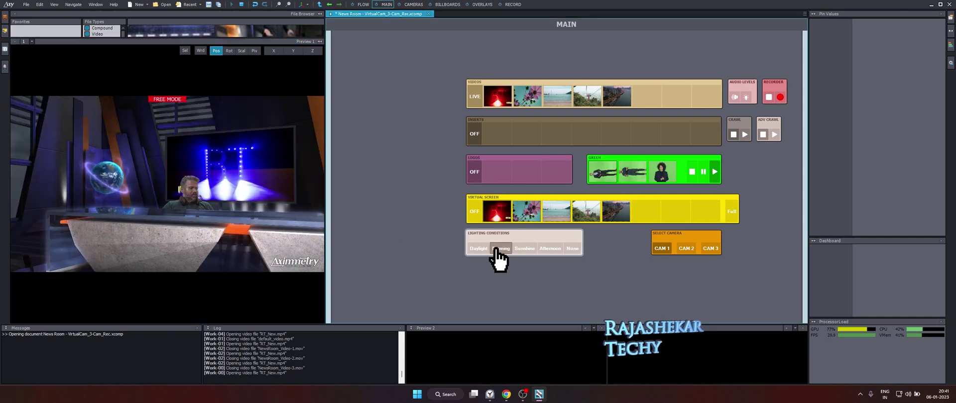
{"action": "left_click", "coordinate": [527, 251]}
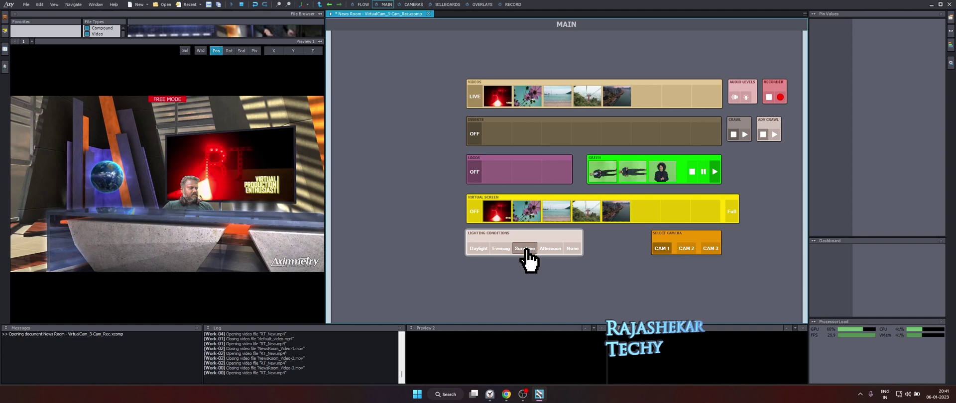
{"action": "left_click", "coordinate": [545, 250]}
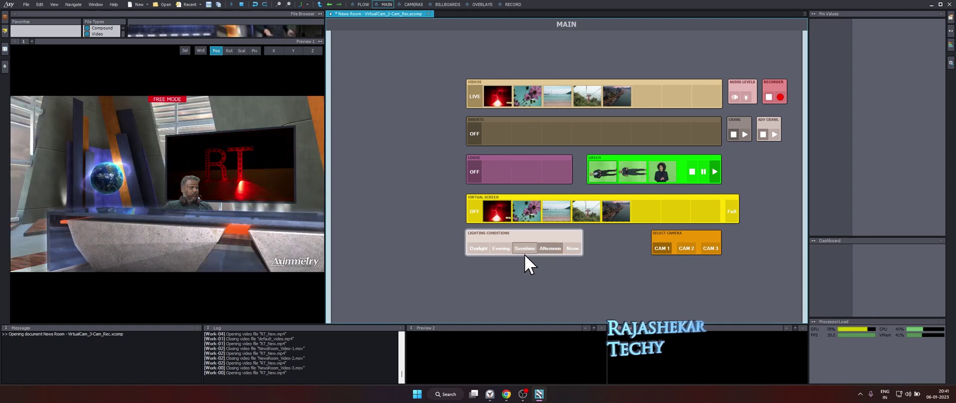
{"action": "left_click", "coordinate": [505, 251]}
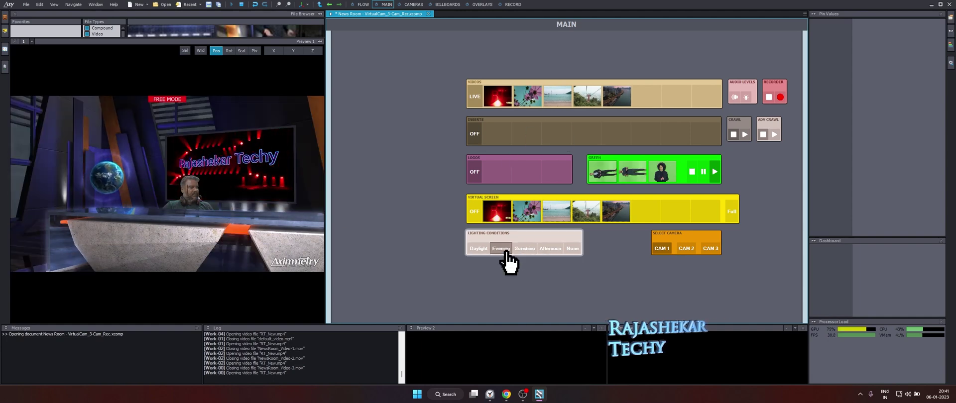
- Turn off free camera mode and run Camera 1 along path 2
{"action": "left_click", "coordinate": [412, 6]}
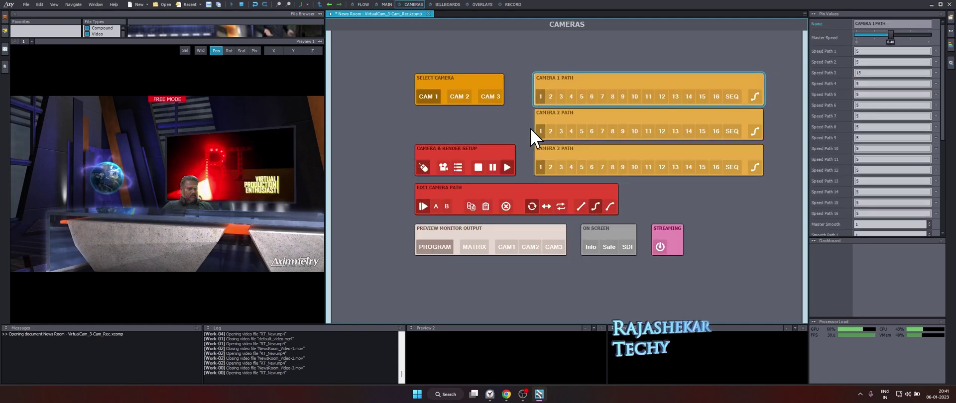
{"action": "left_click", "coordinate": [443, 167]}
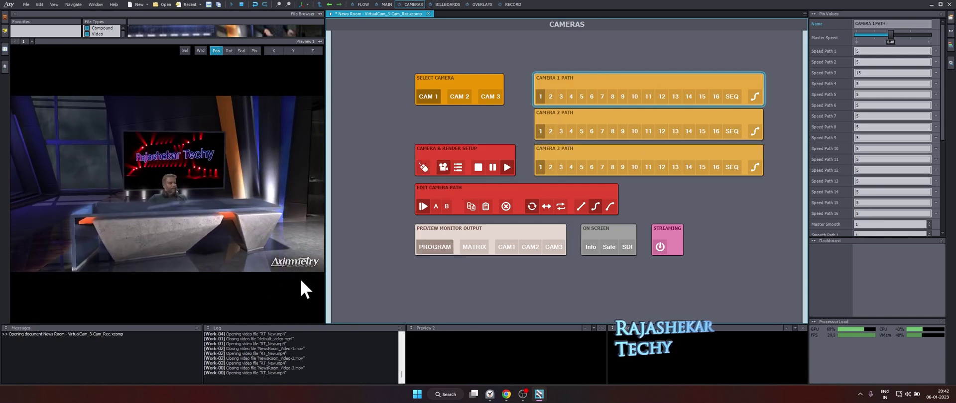
{"action": "left_click", "coordinate": [551, 98]}
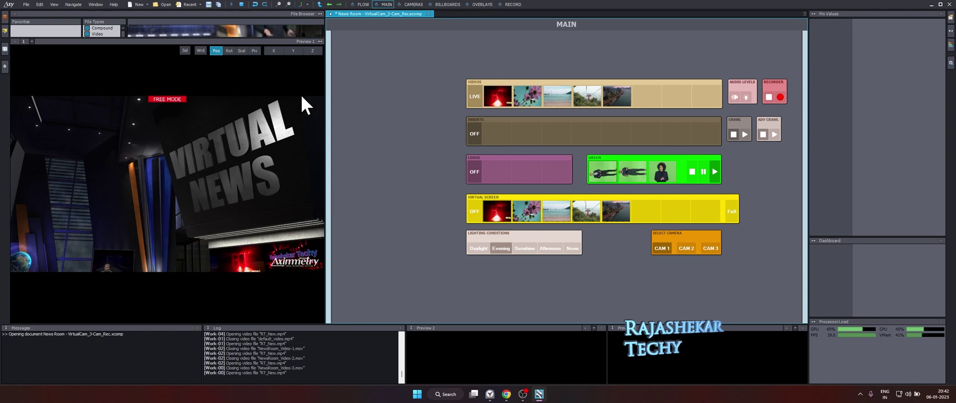
- Set the NewsRoom-Studio-Preset-Mode 1 wall sign text to the presenter's first name on top and TECHY at the bottom
{"action": "left_click", "coordinate": [361, 4]}
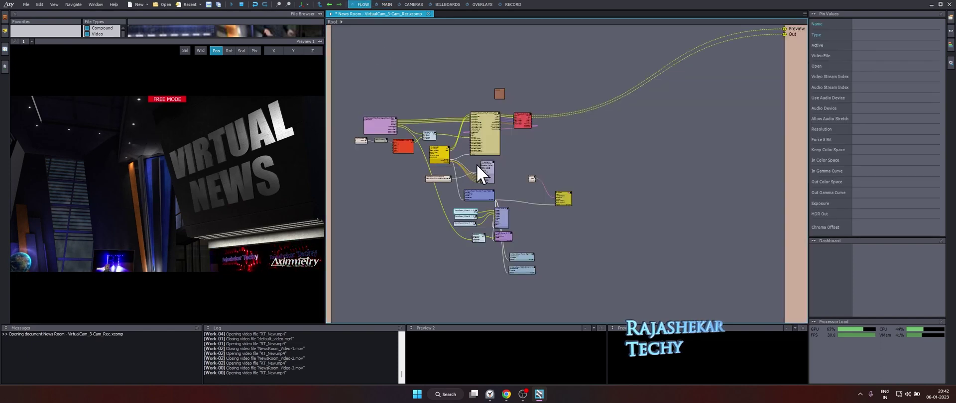
{"action": "scroll", "coordinate": [380, 145], "scroll_direction": "up", "scroll_amount": 4}
{"action": "scroll", "coordinate": [540, 229], "scroll_direction": "down", "scroll_amount": 4}
{"action": "left_click", "coordinate": [626, 207]}
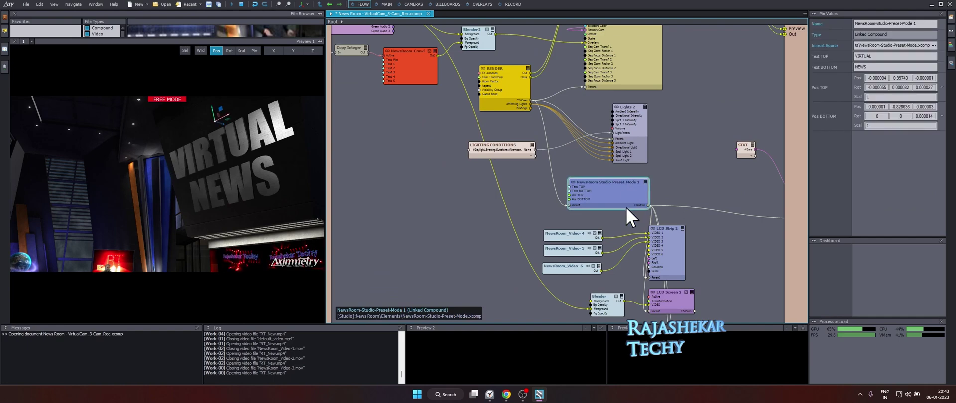
{"action": "scroll", "coordinate": [665, 174], "scroll_direction": "up", "scroll_amount": 5}
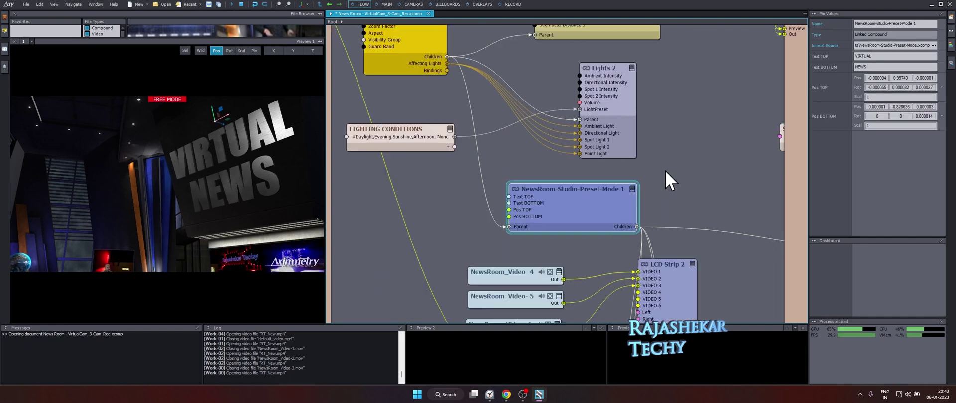
{"action": "left_click", "coordinate": [897, 57]}
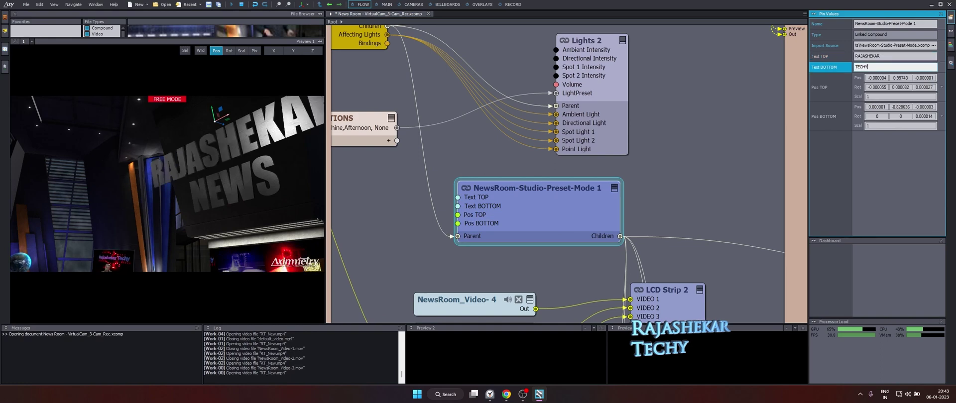
- Scale the wall sign's top text to 0.6 and bottom text to 0.5, and lower the top text to just above the bottom line
{"action": "left_click", "coordinate": [697, 169]}
{"action": "left_click", "coordinate": [538, 210]}
{"action": "left_click_drag", "start_coordinate": [877, 97], "coordinate": [785, 99]}
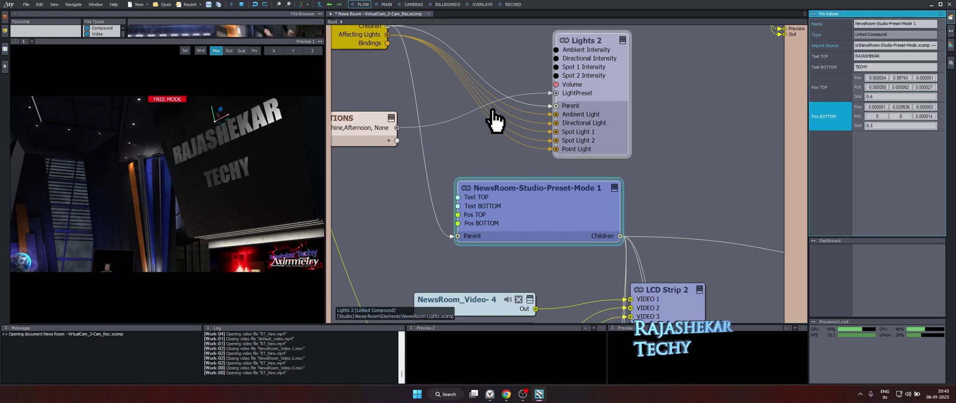
{"action": "left_click_drag", "start_coordinate": [215, 111], "coordinate": [215, 177]}
{"action": "left_click_drag", "start_coordinate": [216, 122], "coordinate": [217, 136]}
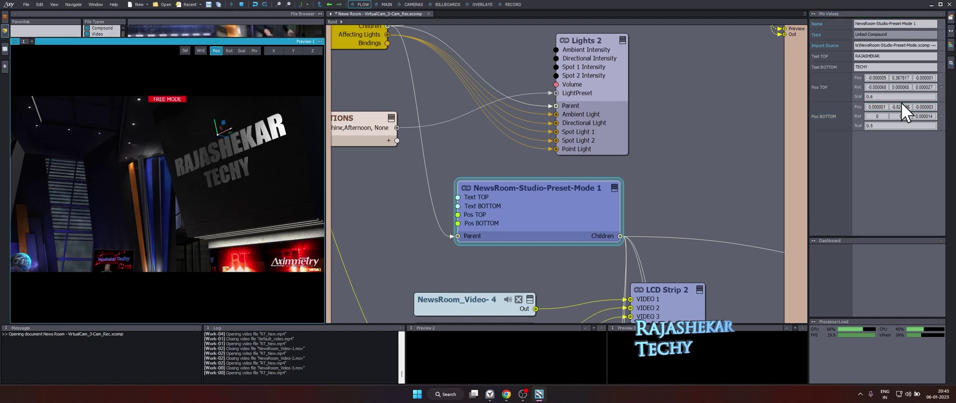
{"action": "left_click_drag", "start_coordinate": [901, 97], "coordinate": [916, 97]}
- Switch Camera 1 from free mode back to its camera path
{"action": "left_click", "coordinate": [413, 4]}
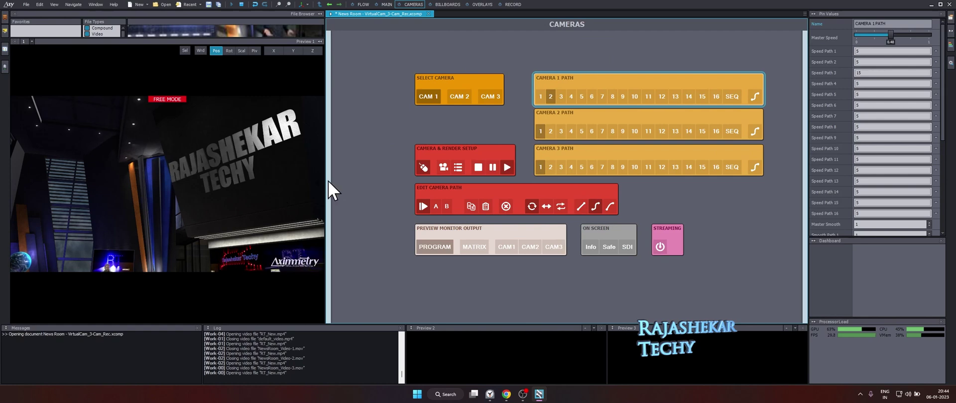
{"action": "key", "text": "ctrl+Tab"}
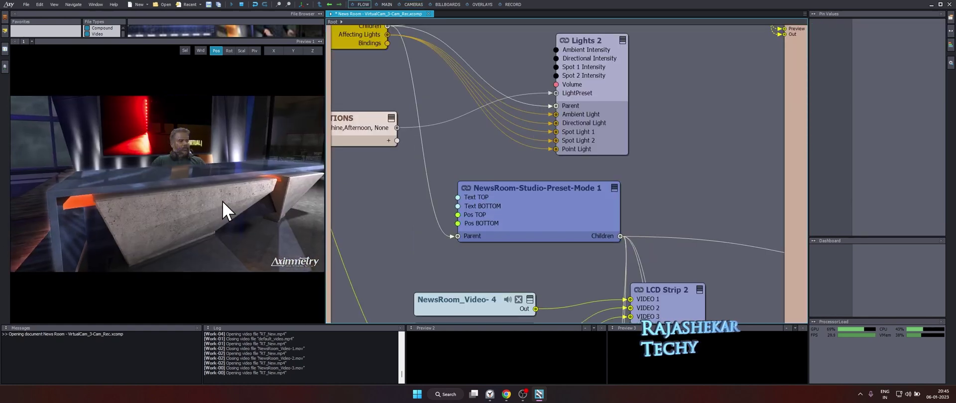
- Start playing the ADV CRAWL overlay on the studio output
{"action": "left_click", "coordinate": [385, 4]}
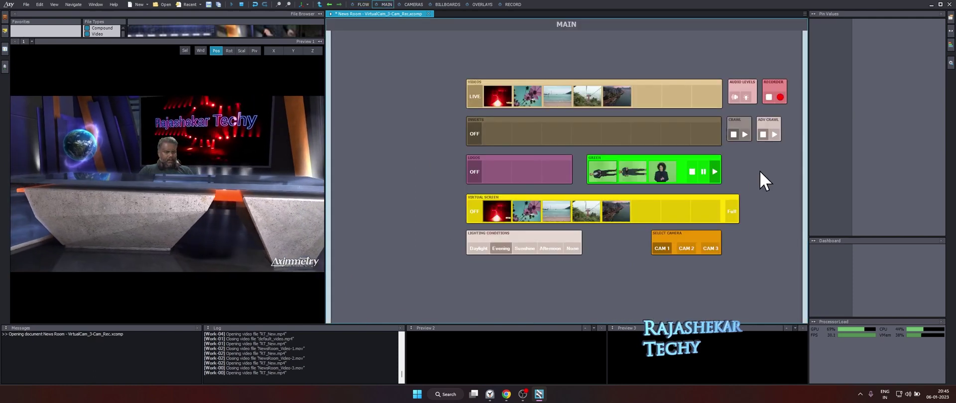
{"action": "middle_click_drag", "start_coordinate": [760, 171], "coordinate": [631, 171]}
{"action": "scroll", "coordinate": [647, 106], "scroll_direction": "up", "scroll_amount": 5}
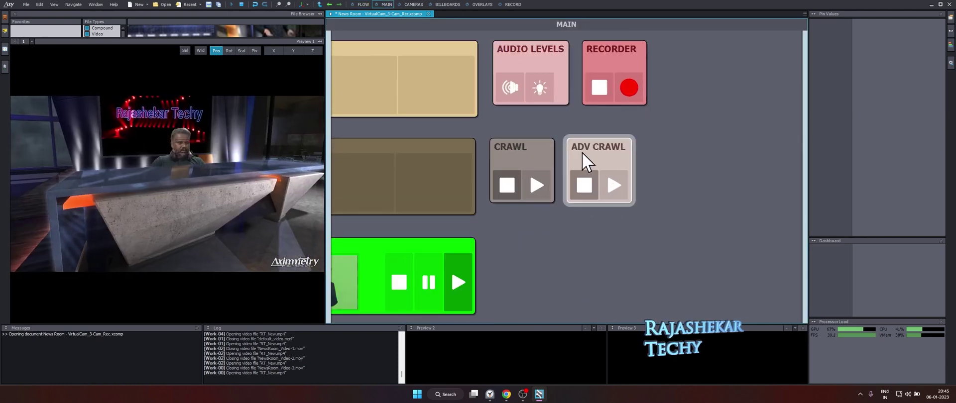
{"action": "left_click", "coordinate": [608, 151]}
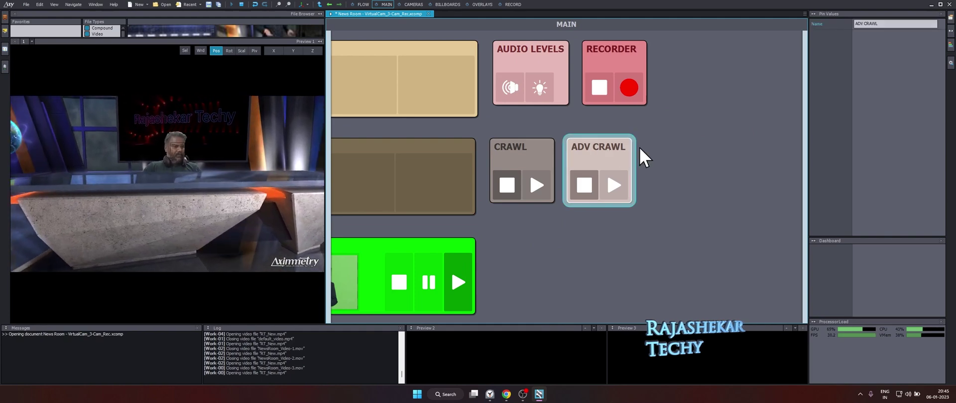
{"action": "left_click", "coordinate": [625, 186]}
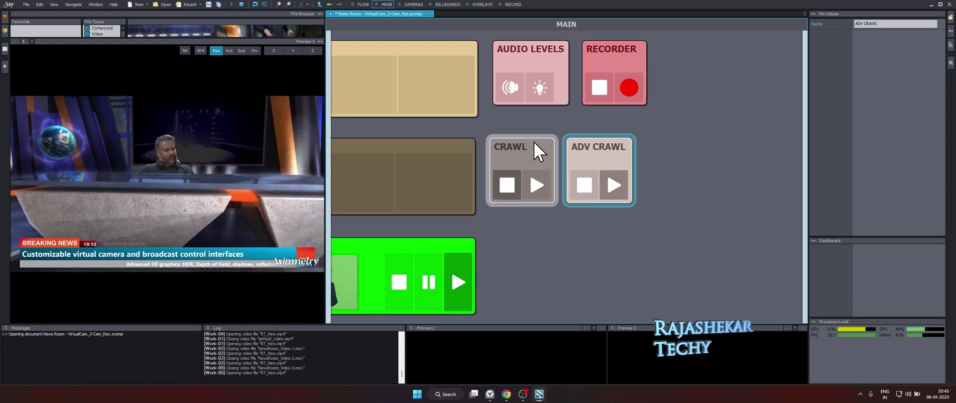
- Set the NewsRoom-Crawl node's Text 1 to "This is a Small Demonstration", Text 2 to "of a Virtual Production Shot" and Text 3 to "Made possible using Aximmetry"
{"action": "left_click", "coordinate": [363, 4]}
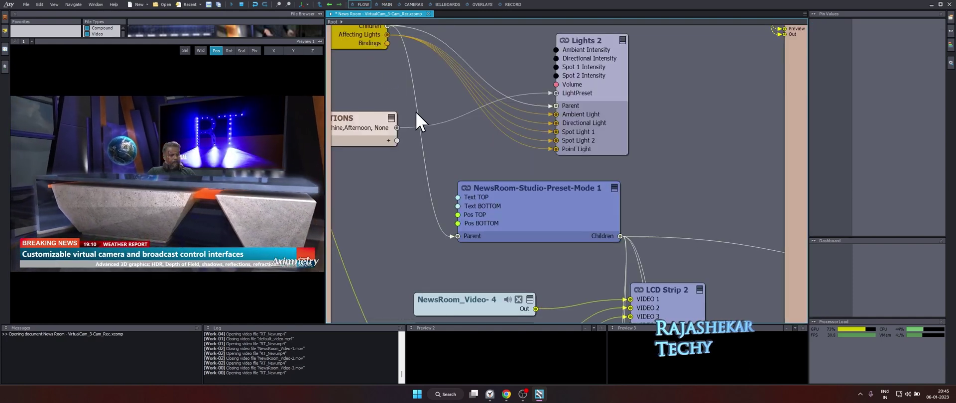
{"action": "scroll", "coordinate": [423, 120], "scroll_direction": "down", "scroll_amount": 2}
{"action": "scroll", "coordinate": [414, 163], "scroll_direction": "down", "scroll_amount": 1}
{"action": "middle_click_drag", "start_coordinate": [351, 208], "coordinate": [621, 248]}
{"action": "scroll", "coordinate": [528, 156], "scroll_direction": "up", "scroll_amount": 5}
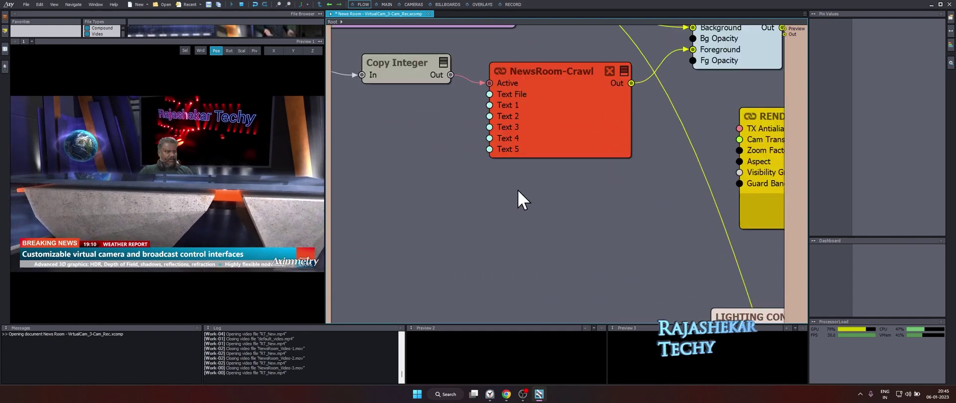
{"action": "middle_click_drag", "start_coordinate": [520, 188], "coordinate": [512, 269]}
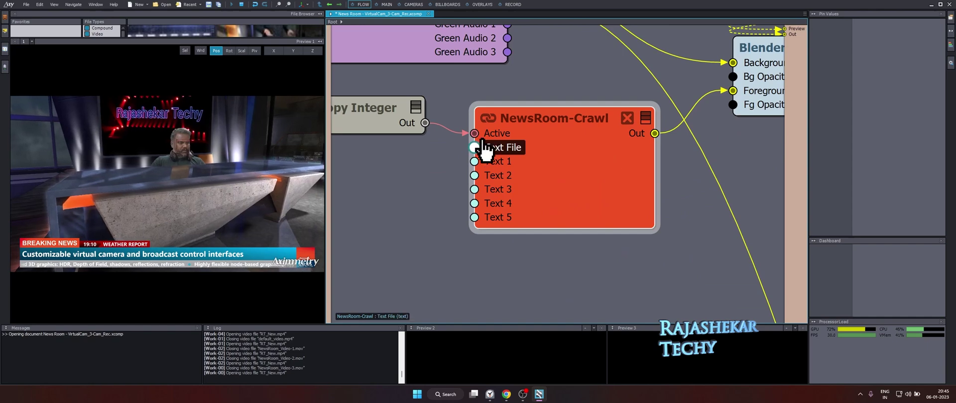
{"action": "left_click", "coordinate": [573, 172]}
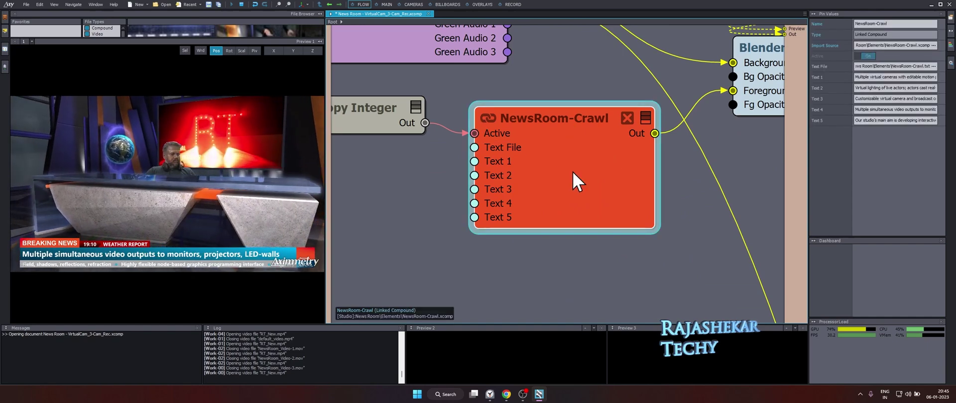
{"action": "double_click", "coordinate": [873, 78]}
{"action": "key", "text": "ctrl+a"}
{"action": "key", "text": "BackSpace"}
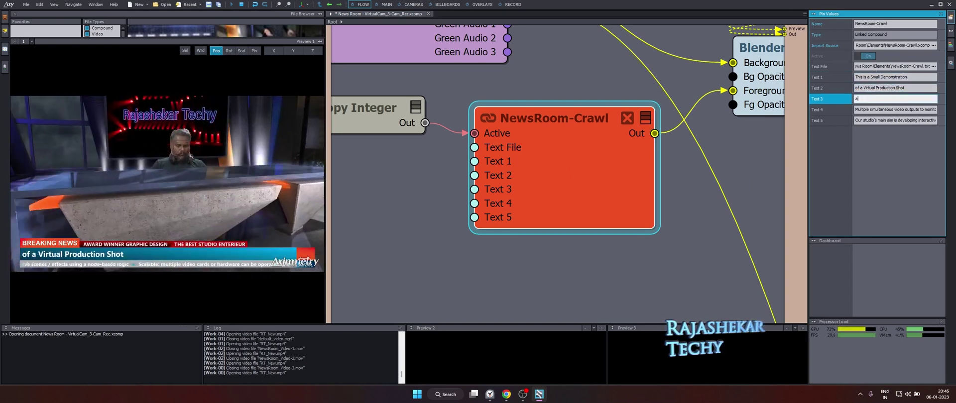
{"action": "type", "text": "Aximmetry"}
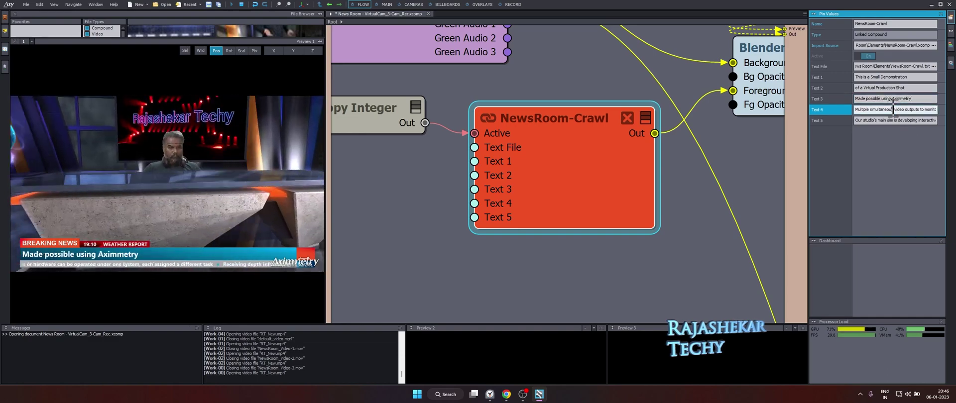
- Set the NewsRoom-Crawl node's Text 4 to "Its fun and easy" and Text 5 to "Hope you found this video useful"
{"action": "type", "text": "Hope you like this"}
{"action": "key", "text": "ctrl+a"}
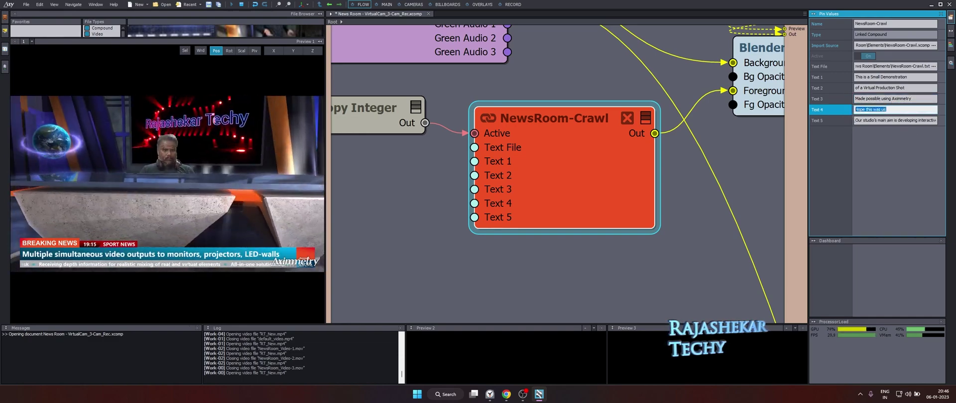
{"action": "type", "text": "Its fun and easy"}
{"action": "key", "text": "Tab"}
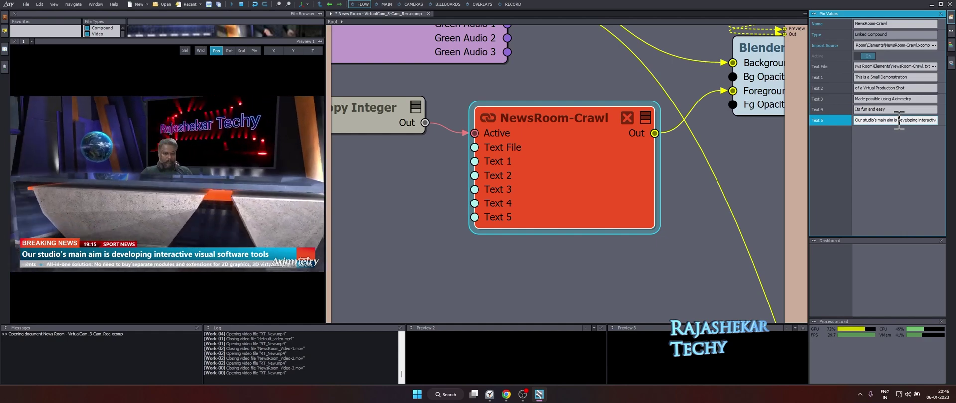
{"action": "type", "text": "Hope you found this video usefull"}
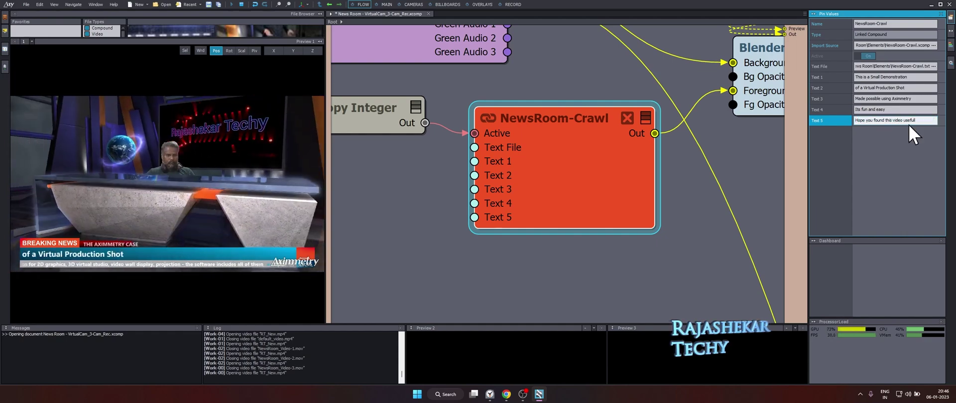
{"action": "key", "text": "BackSpace"}
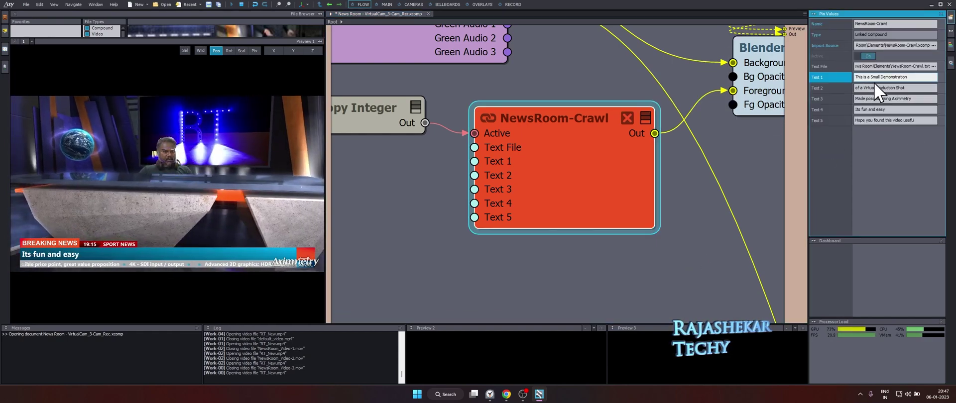
{"action": "left_click", "coordinate": [880, 78]}
{"action": "left_click", "coordinate": [879, 87]}
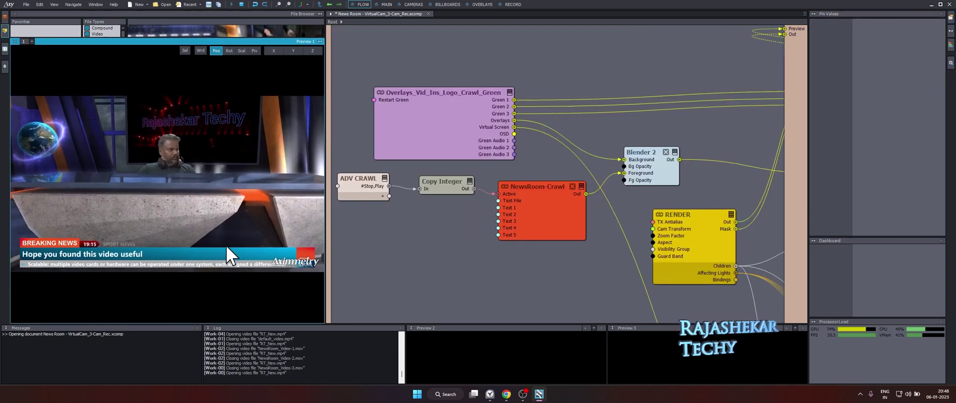
- Look up the text file that feeds the NewsRoom-Crawl node's bottom ticker, and leave the file selection unchanged
{"action": "left_click", "coordinate": [582, 192]}
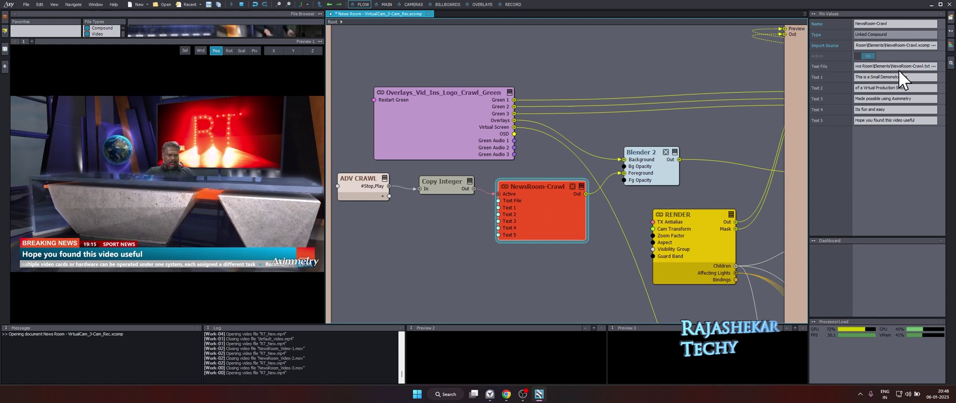
{"action": "left_click", "coordinate": [933, 66]}
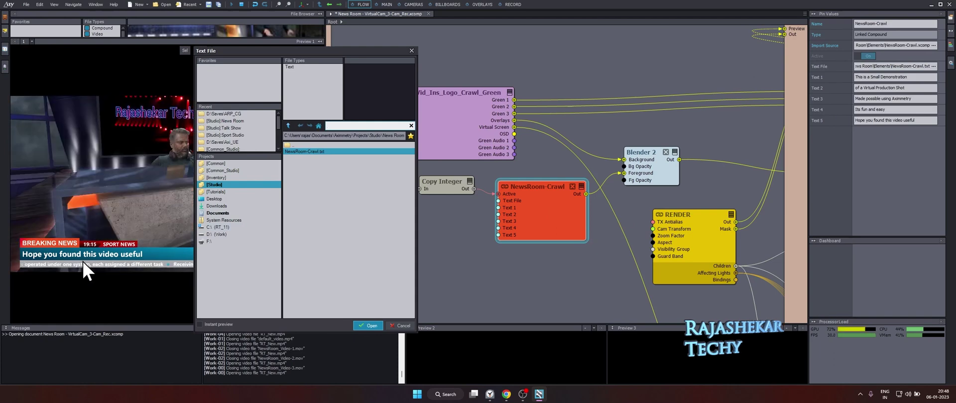
{"action": "left_click", "coordinate": [403, 326]}
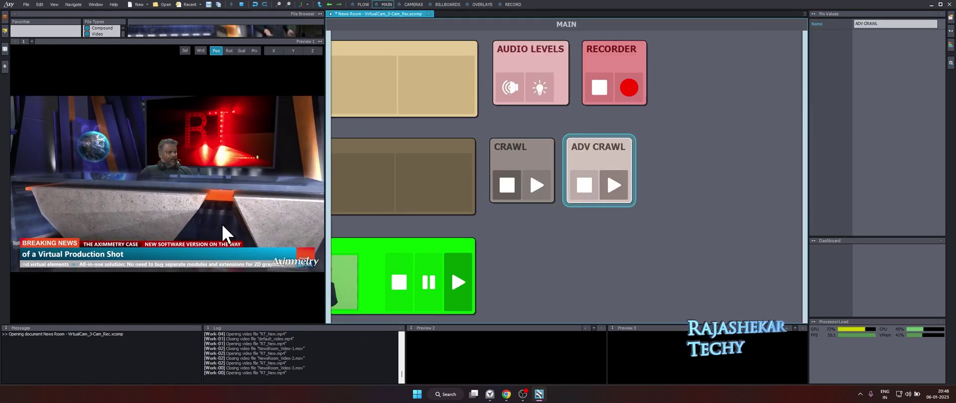
- Stop the ADV CRAWL overlay and play it again from the start
{"action": "left_click", "coordinate": [580, 197]}
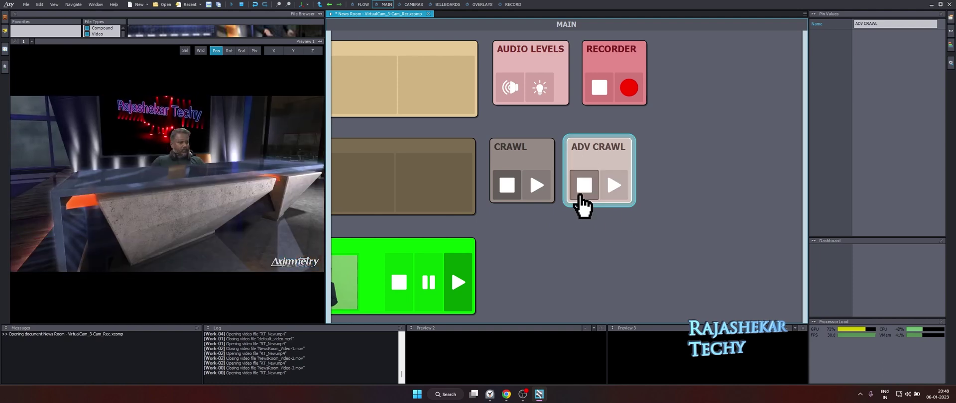
{"action": "left_click", "coordinate": [615, 197]}
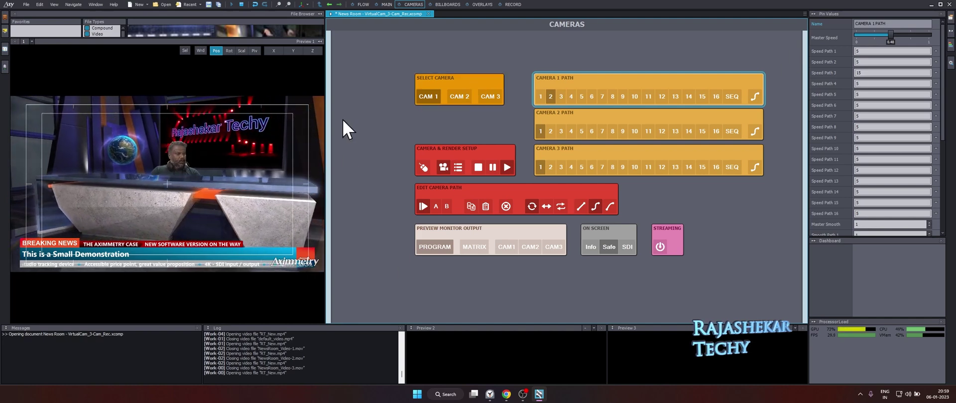
- Set the recorder's output folder to Desktop and its output file name to VPDemo
{"action": "left_click", "coordinate": [512, 4]}
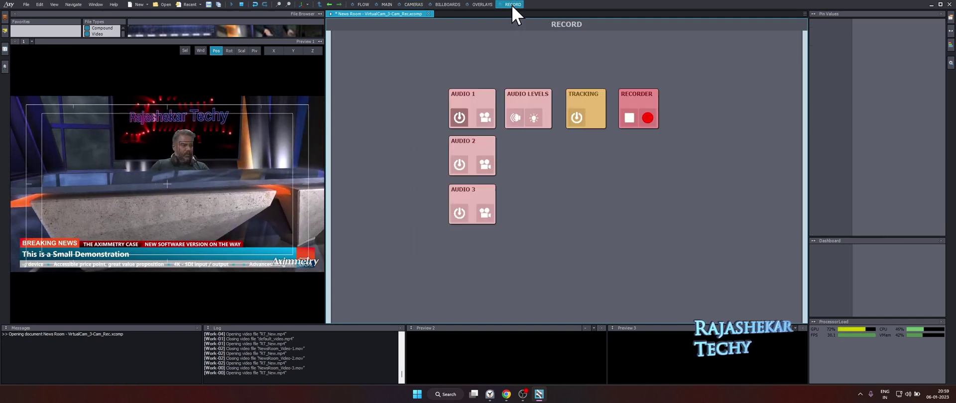
{"action": "left_click", "coordinate": [627, 94]}
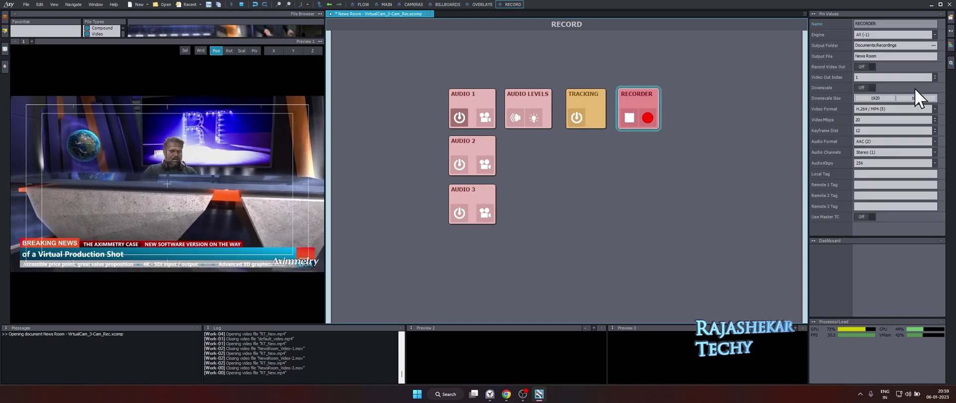
{"action": "left_click", "coordinate": [936, 46]}
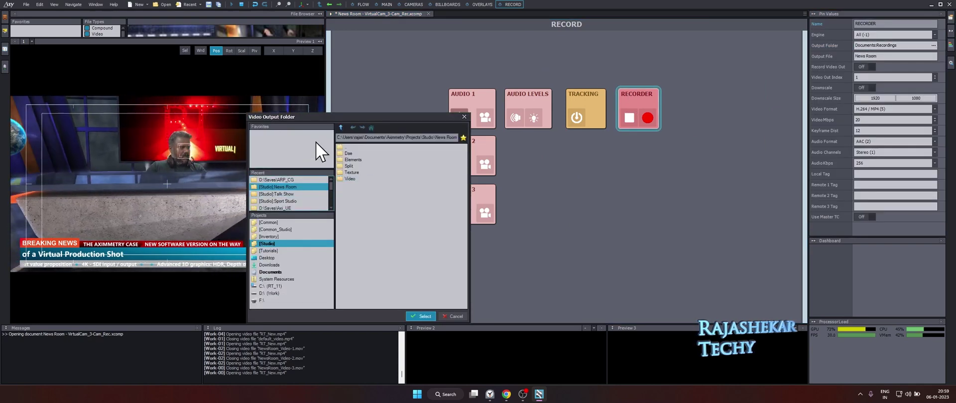
{"action": "left_click", "coordinate": [280, 260]}
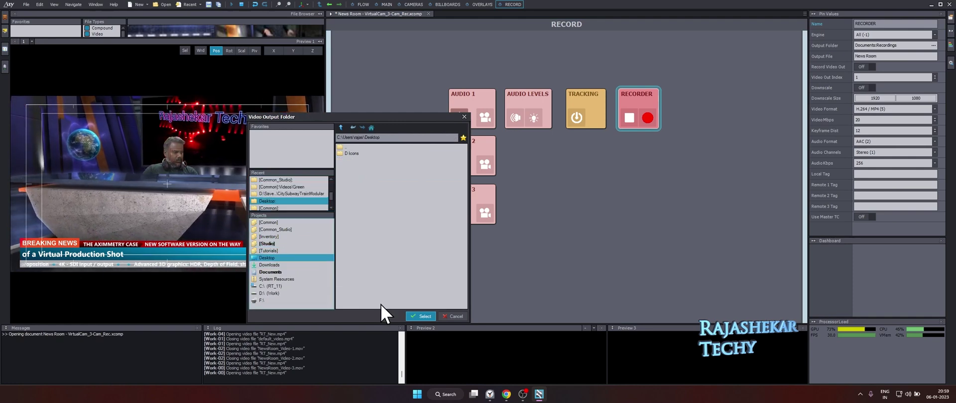
{"action": "left_click", "coordinate": [418, 316]}
{"action": "left_click", "coordinate": [895, 55]}
{"action": "type", "text": "VPDemo"}
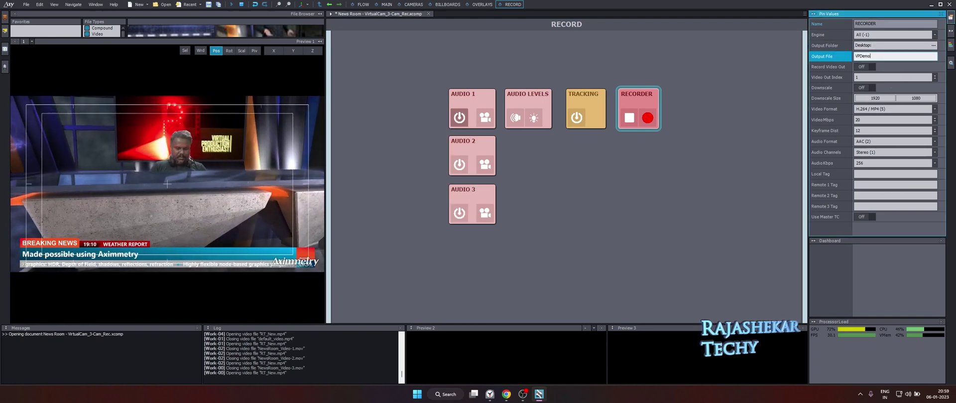
{"action": "left_click", "coordinate": [839, 45]}
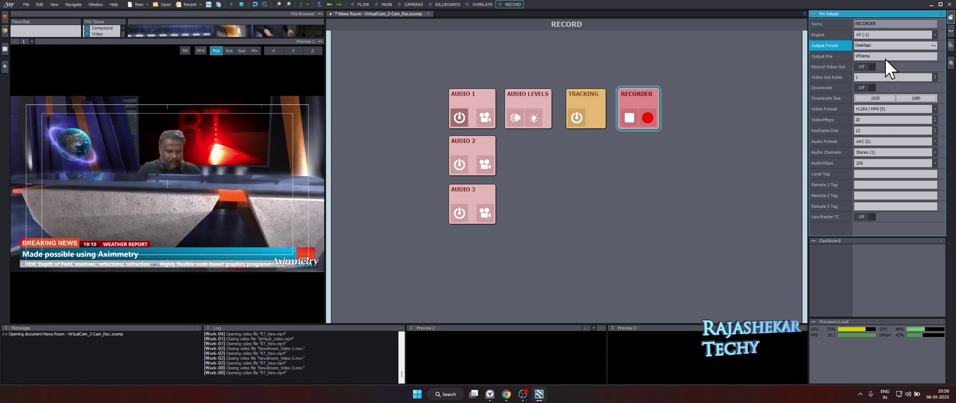
- Choose H.264 / MP4 (5) as the recorder's video format, and record a short clip of the studio output
{"action": "left_click", "coordinate": [936, 109]}
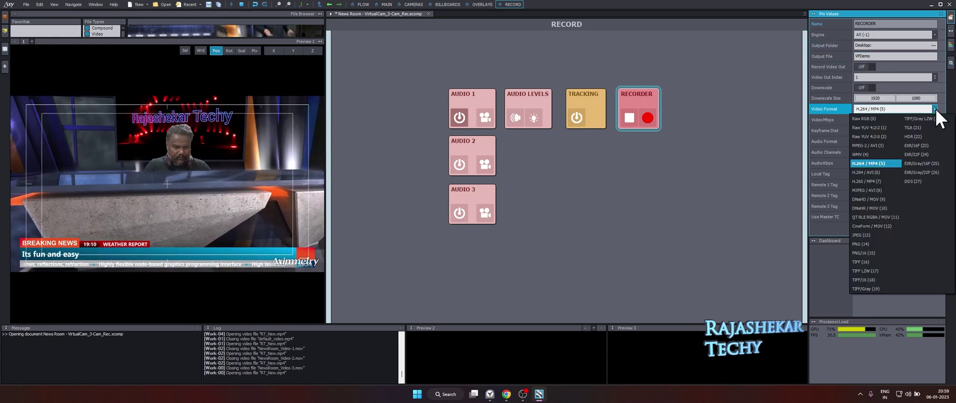
{"action": "left_click", "coordinate": [866, 165]}
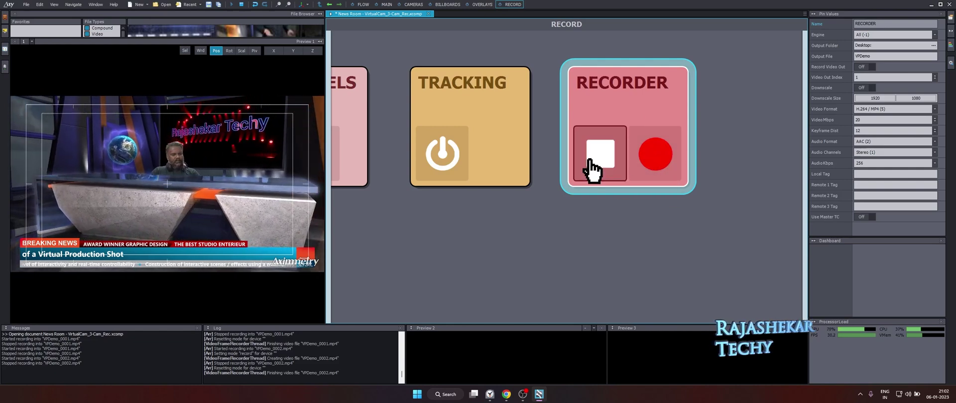
{"action": "left_click", "coordinate": [659, 167]}
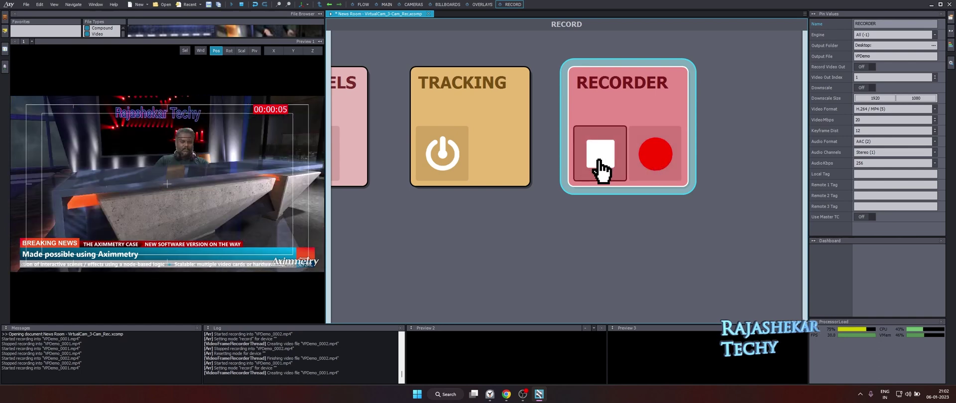
{"action": "left_click", "coordinate": [602, 160]}
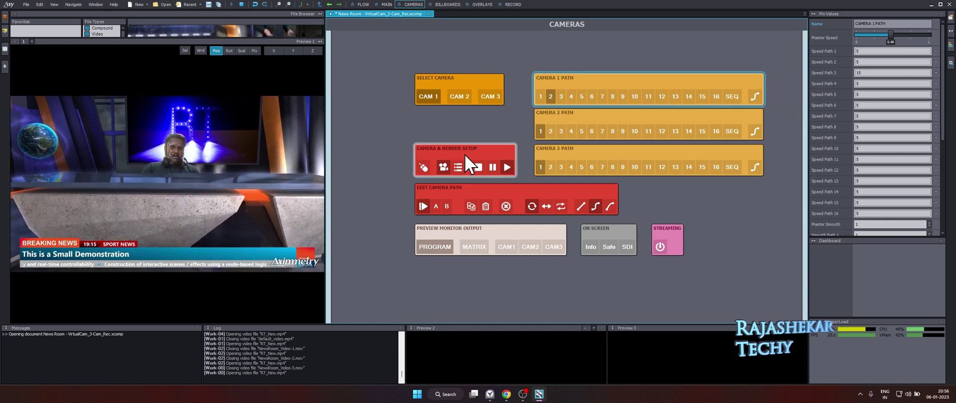
- Switch the live shot to CAM 2 and on to CAM 3, and set the preview monitor output to MATRIX
{"action": "left_click", "coordinate": [461, 99]}
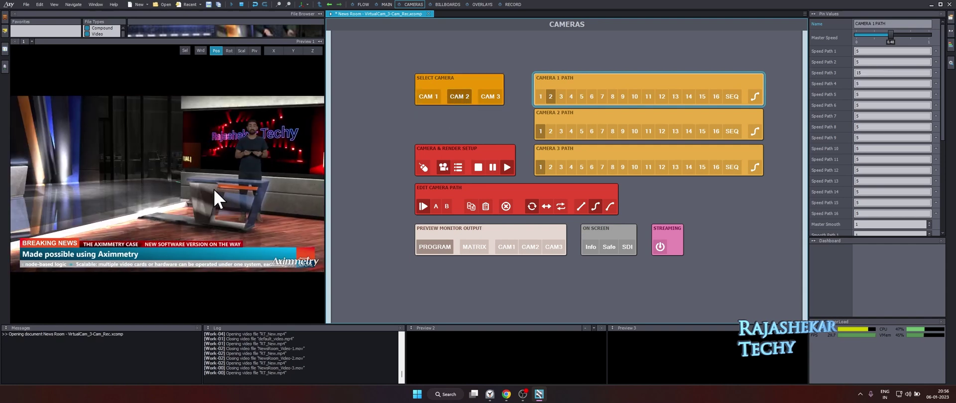
{"action": "left_click", "coordinate": [486, 98]}
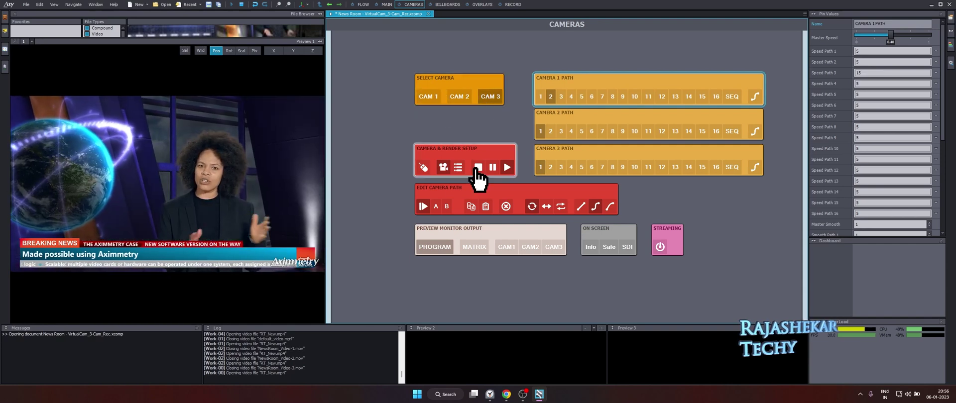
{"action": "left_click", "coordinate": [474, 247]}
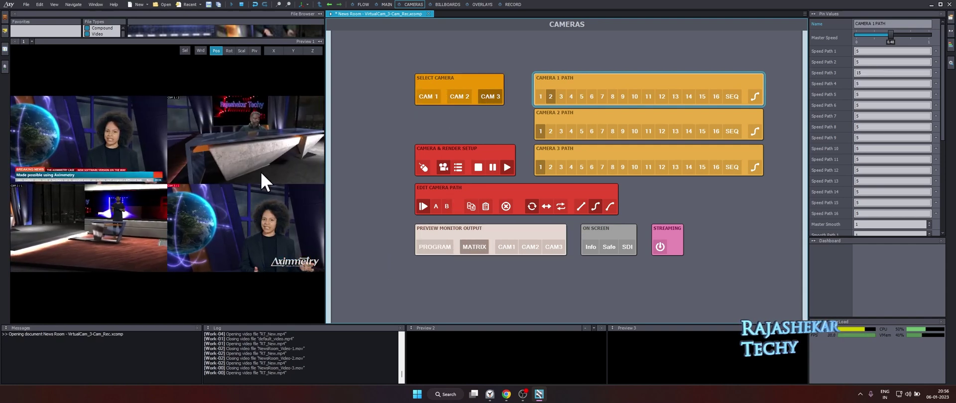